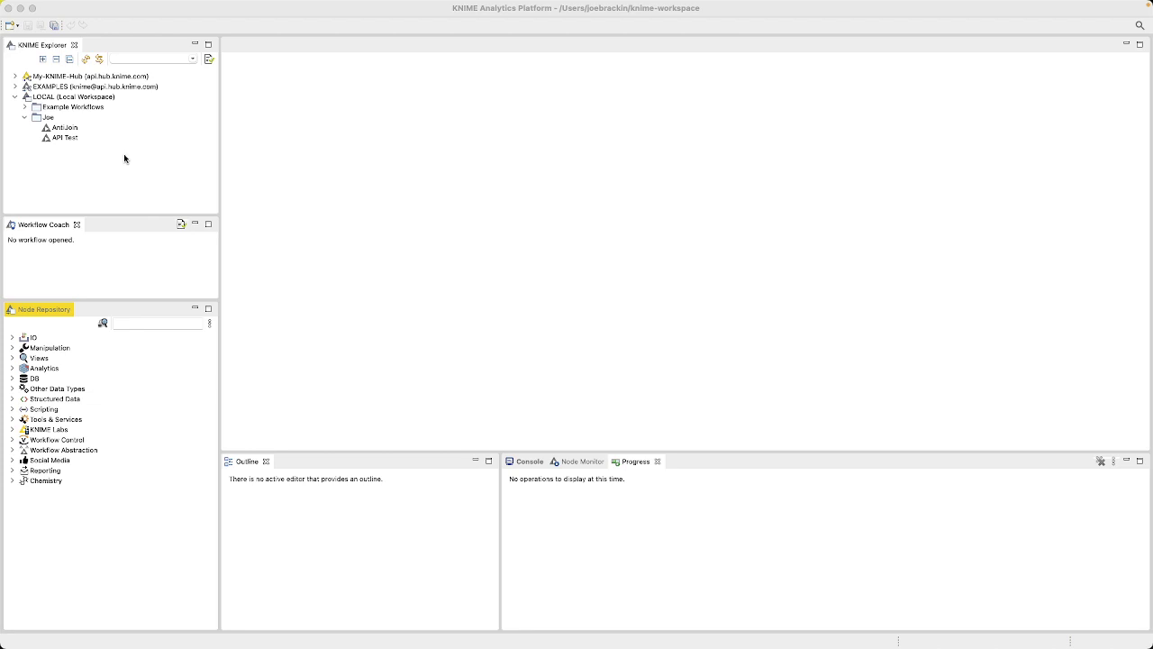
{"action": "left_click", "coordinate": [52, 99]}
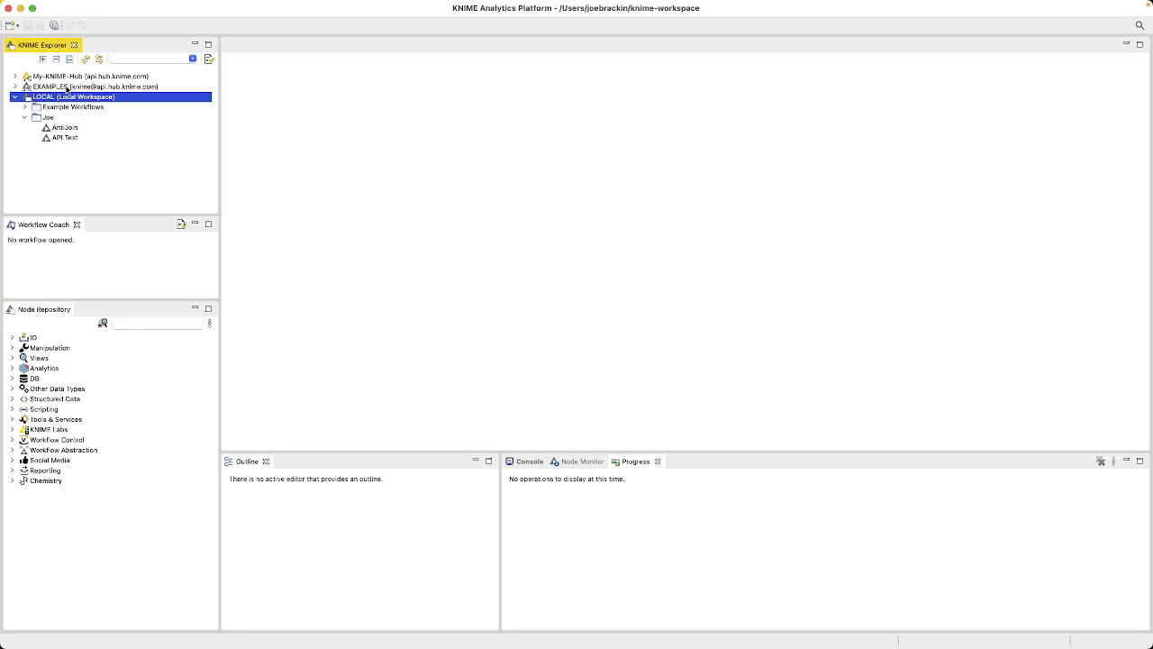
{"action": "left_click", "coordinate": [65, 87]}
{"action": "left_click", "coordinate": [63, 77]}
{"action": "left_click", "coordinate": [60, 86]}
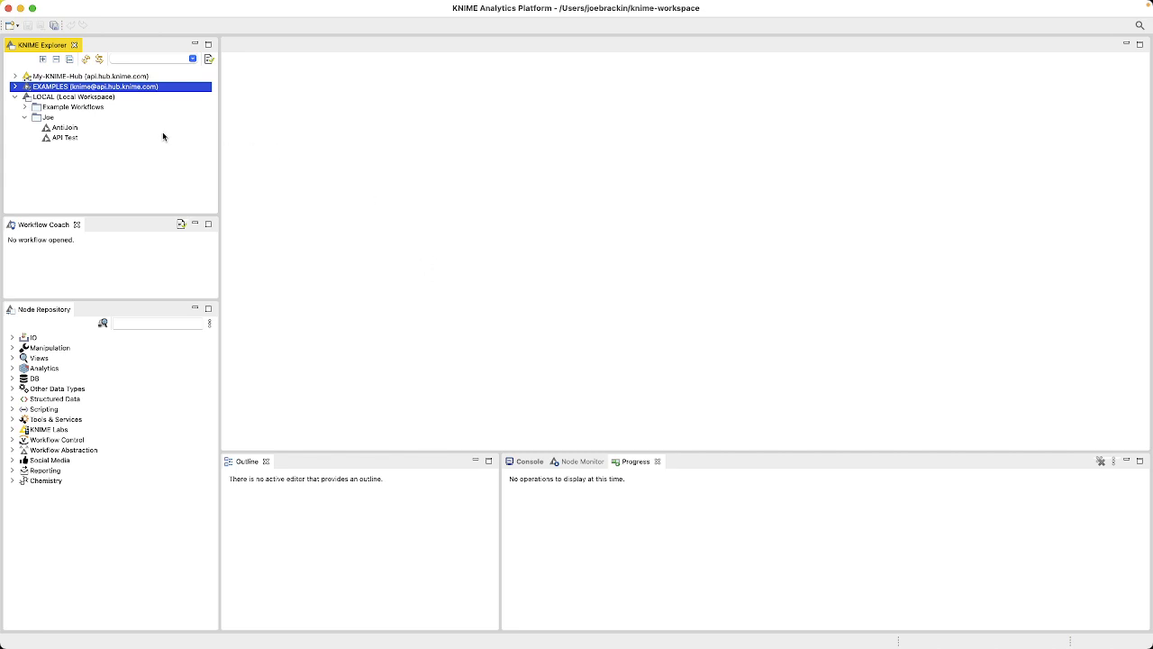
Step: Create a new workflow named "Example Import and Filter" in the personal folder of the local workspace
{"action": "left_click", "coordinate": [92, 97]}
{"action": "left_click", "coordinate": [61, 117]}
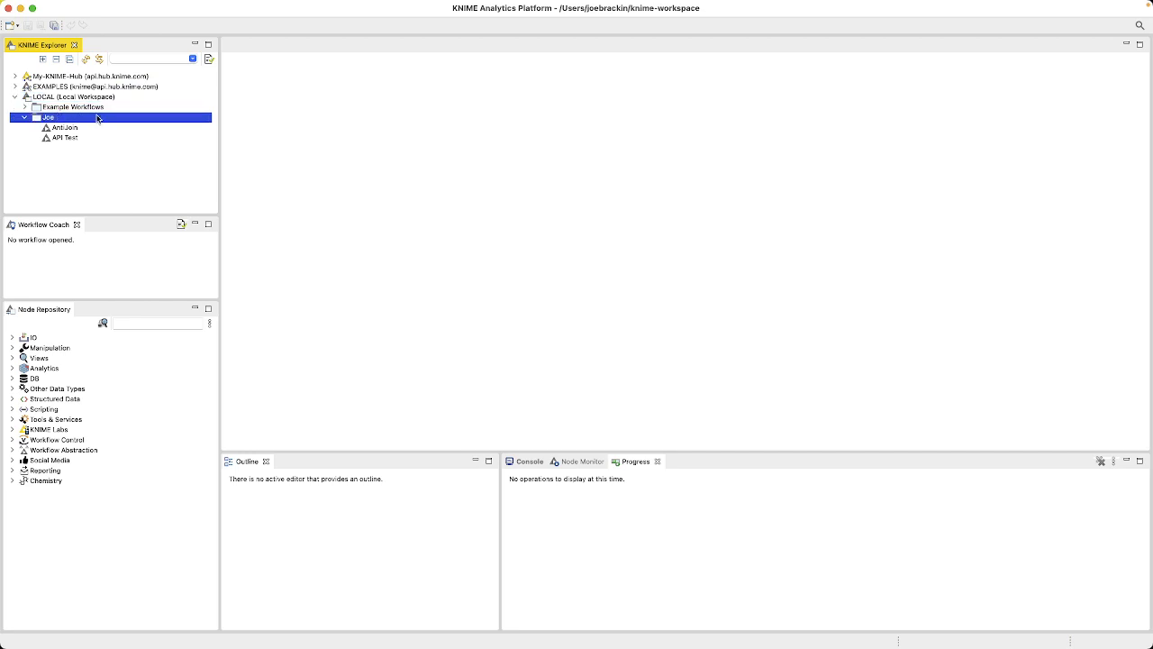
{"action": "right_click", "coordinate": [61, 118]}
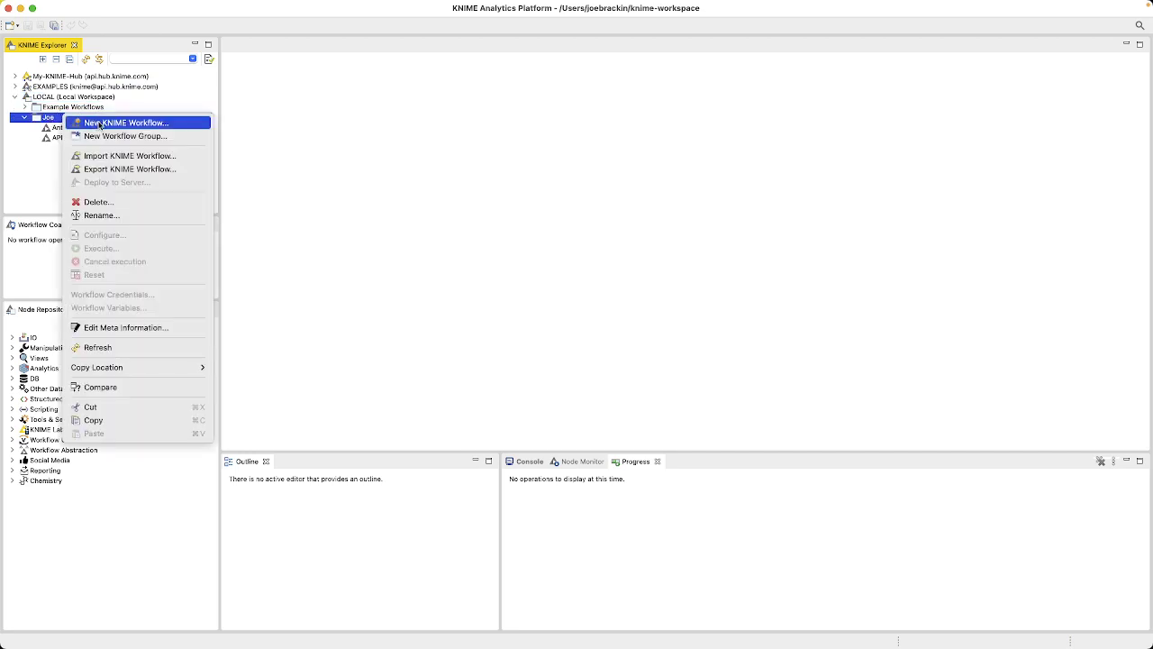
{"action": "left_click", "coordinate": [99, 124]}
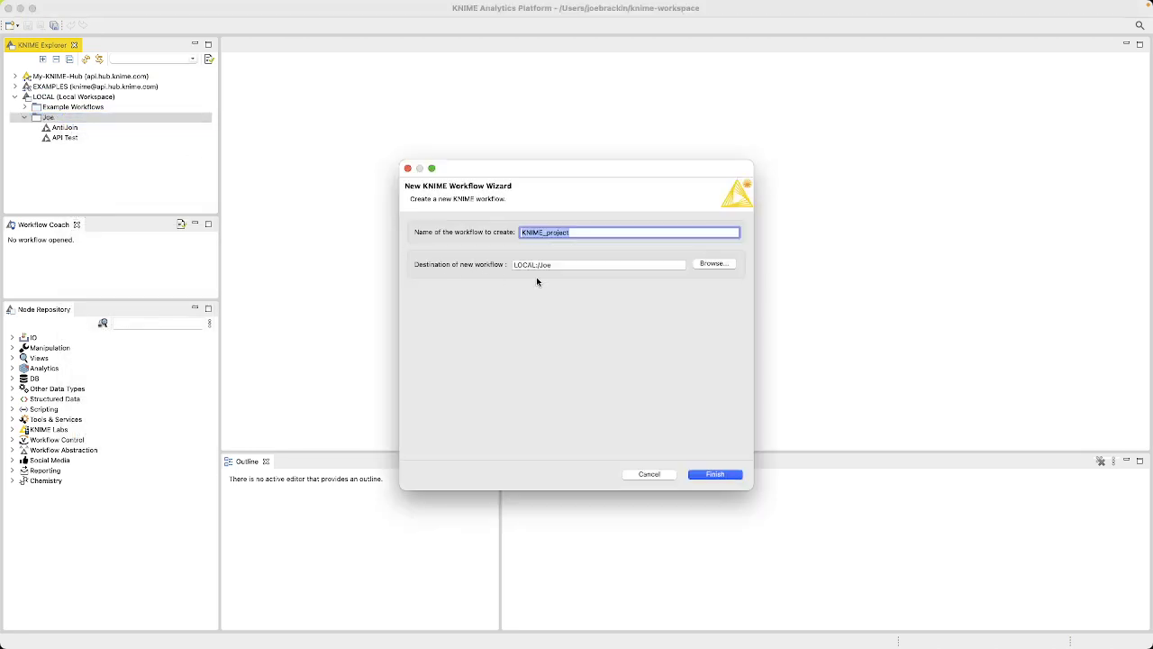
{"action": "type", "text": "Example Import and Filter"}
{"action": "left_click", "coordinate": [713, 474]}
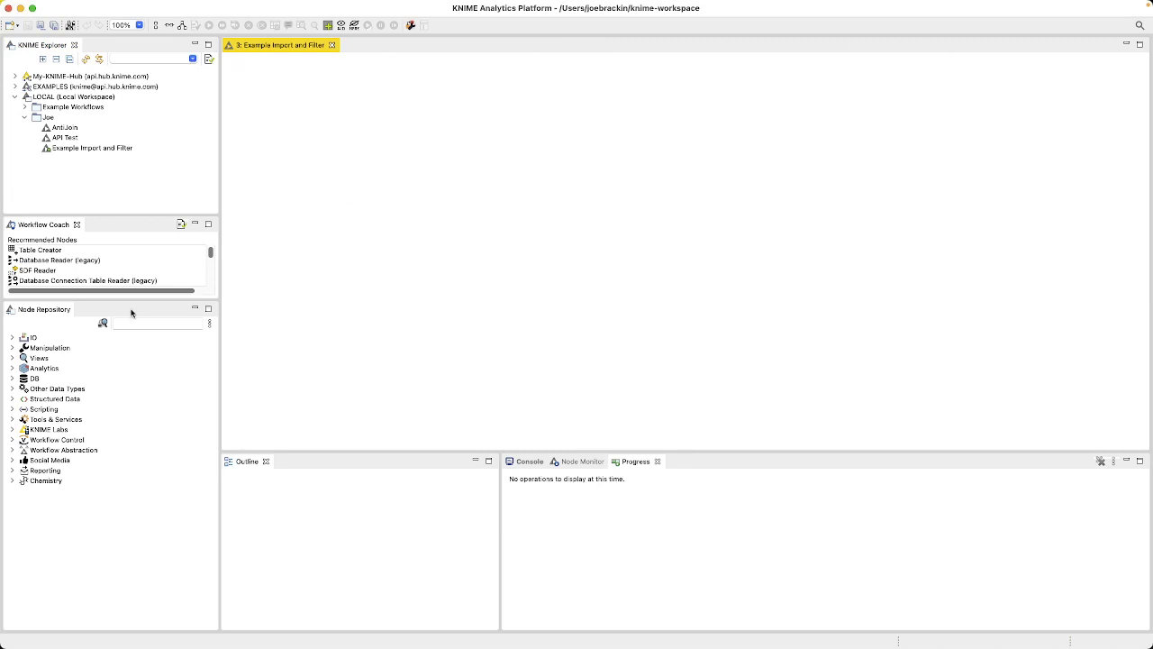
Step: Search the node repository for "reader" and add an Excel Reader node to the empty workflow
{"action": "left_click", "coordinate": [125, 326]}
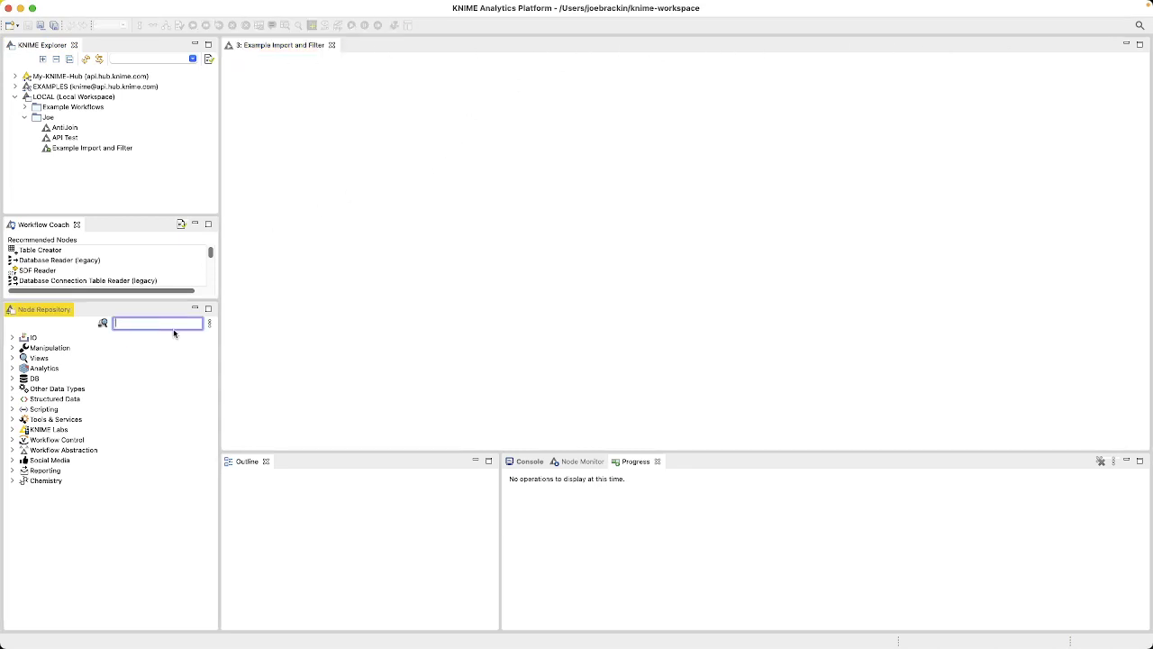
{"action": "type", "text": "reader"}
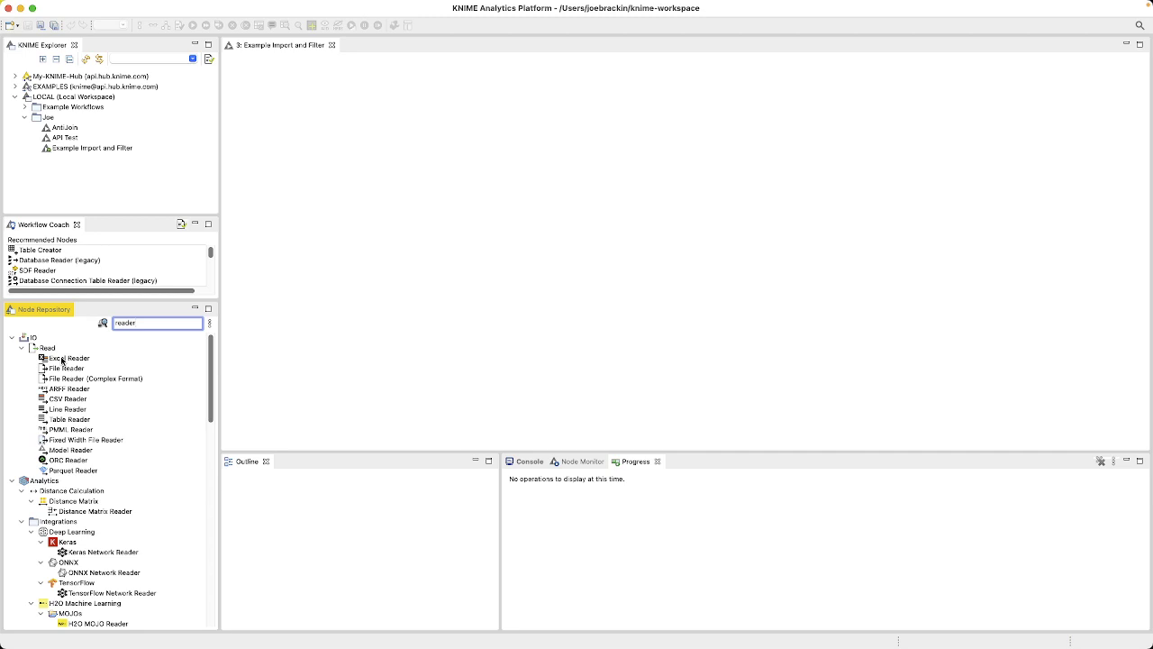
{"action": "left_click_drag", "start_coordinate": [61, 360], "coordinate": [309, 162]}
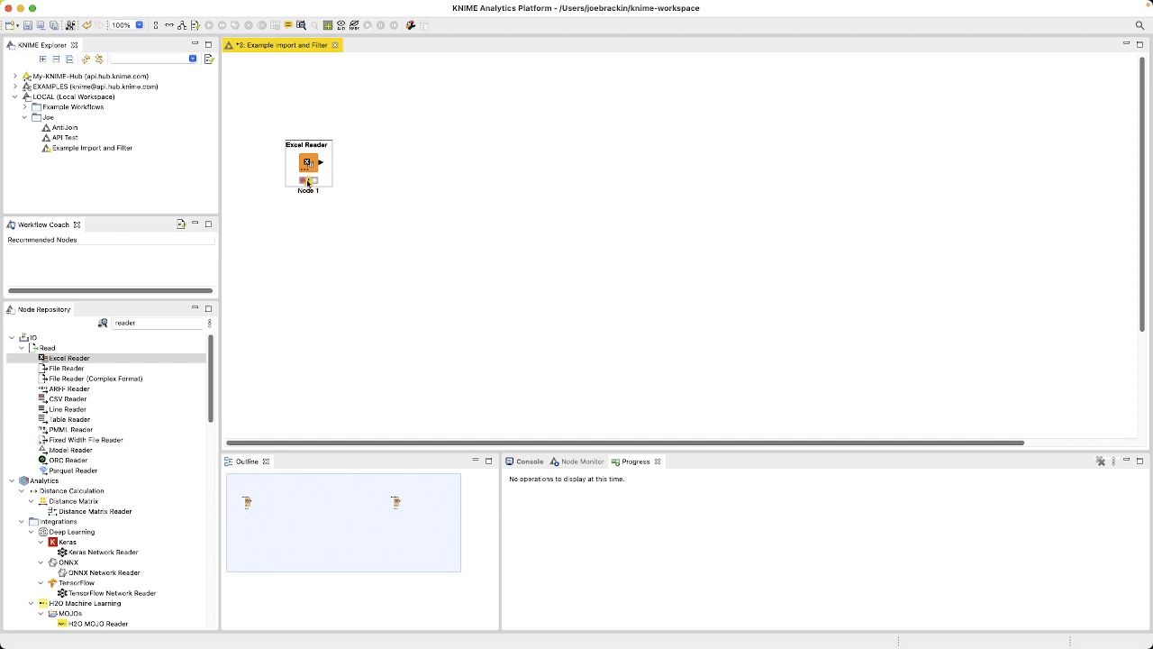
Step: Relabel the Excel Reader node as "Import Excel"
{"action": "mouse_move", "coordinate": [308, 181]}
{"action": "left_click", "coordinate": [305, 192]}
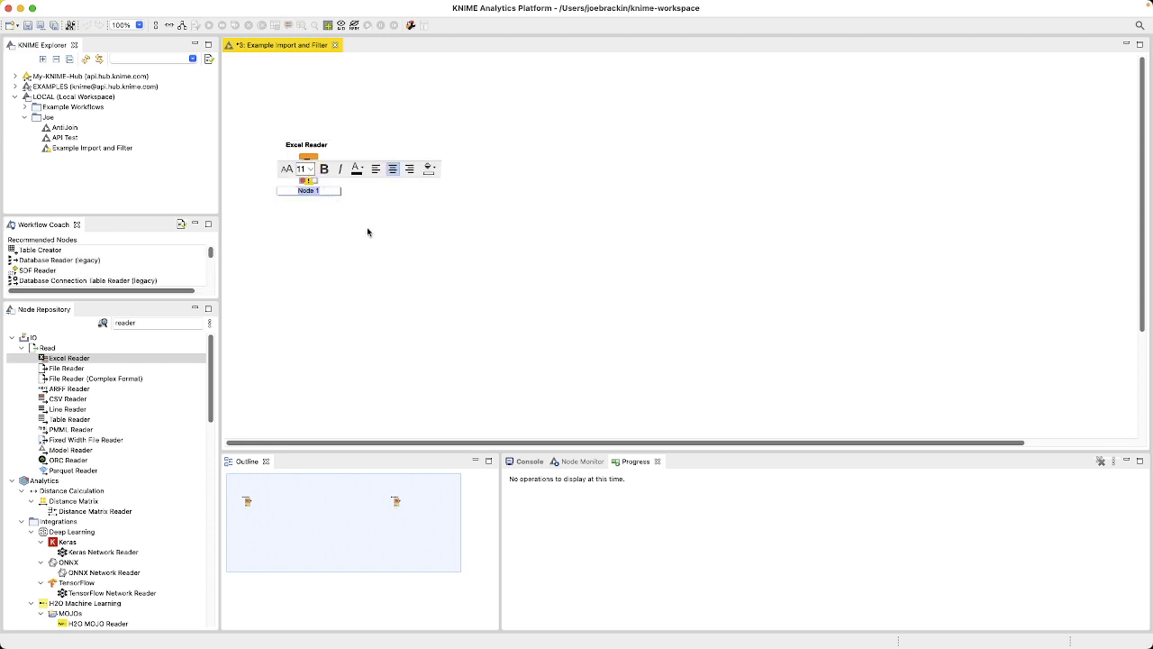
{"action": "key", "text": "BackSpace"}
{"action": "type", "text": "Import Excel"}
{"action": "key", "text": "Return"}
{"action": "left_click", "coordinate": [406, 281]}
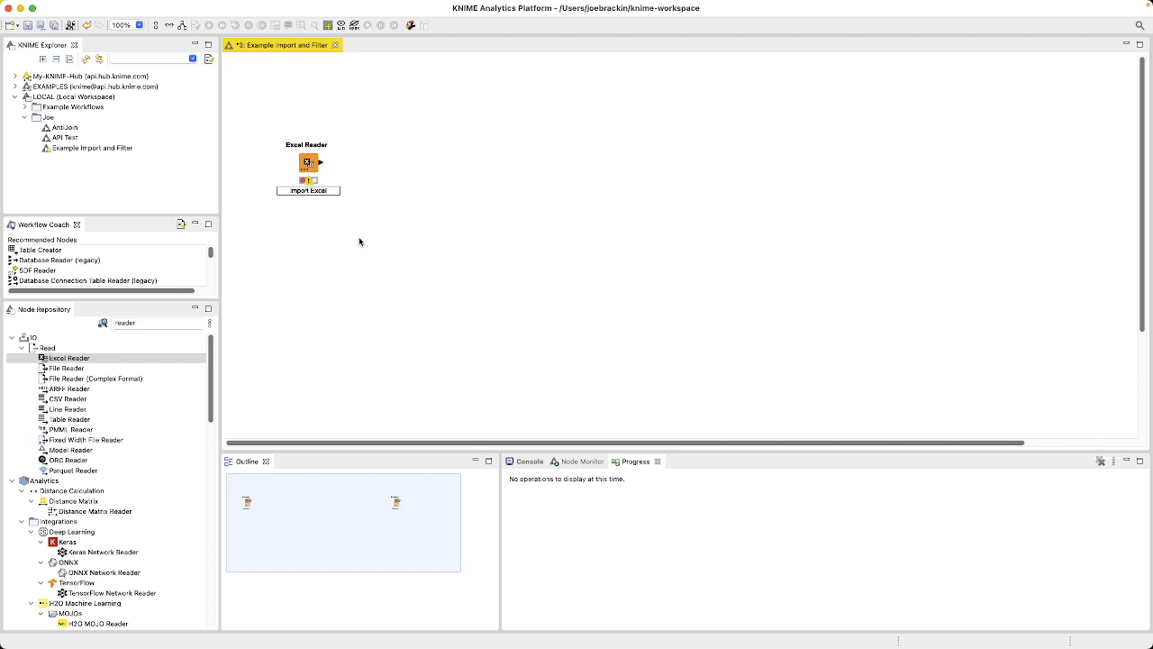
Step: Open the Excel Reader node's configuration and resize the dialog so it fits on the screen
{"action": "left_click", "coordinate": [308, 165]}
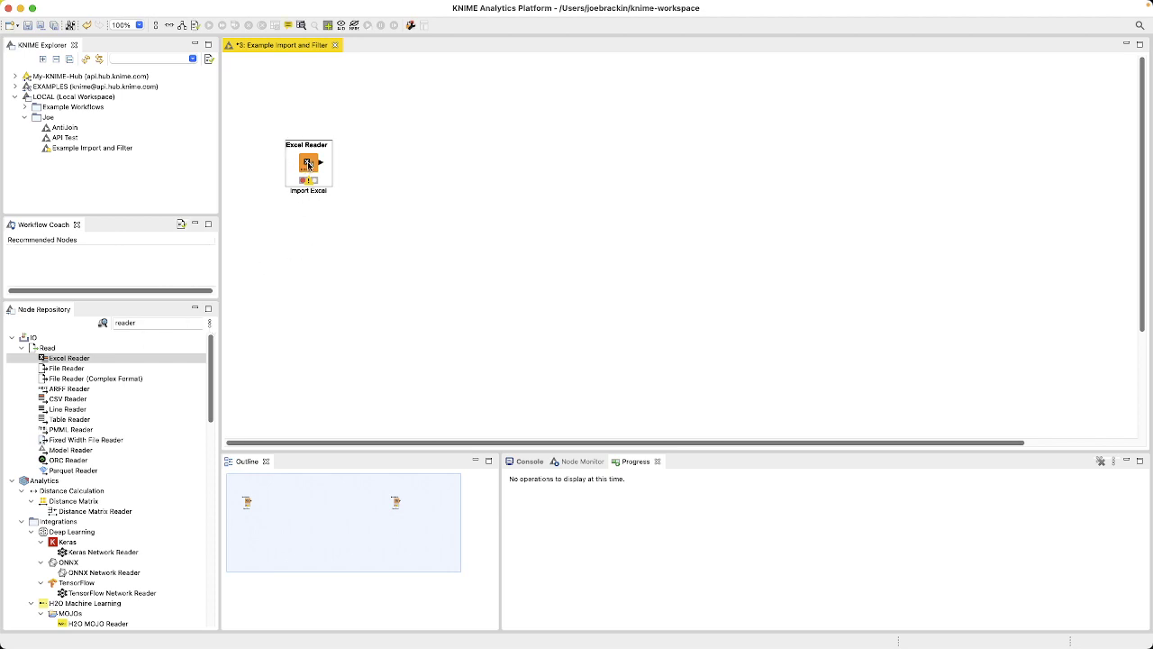
{"action": "right_click", "coordinate": [308, 165]}
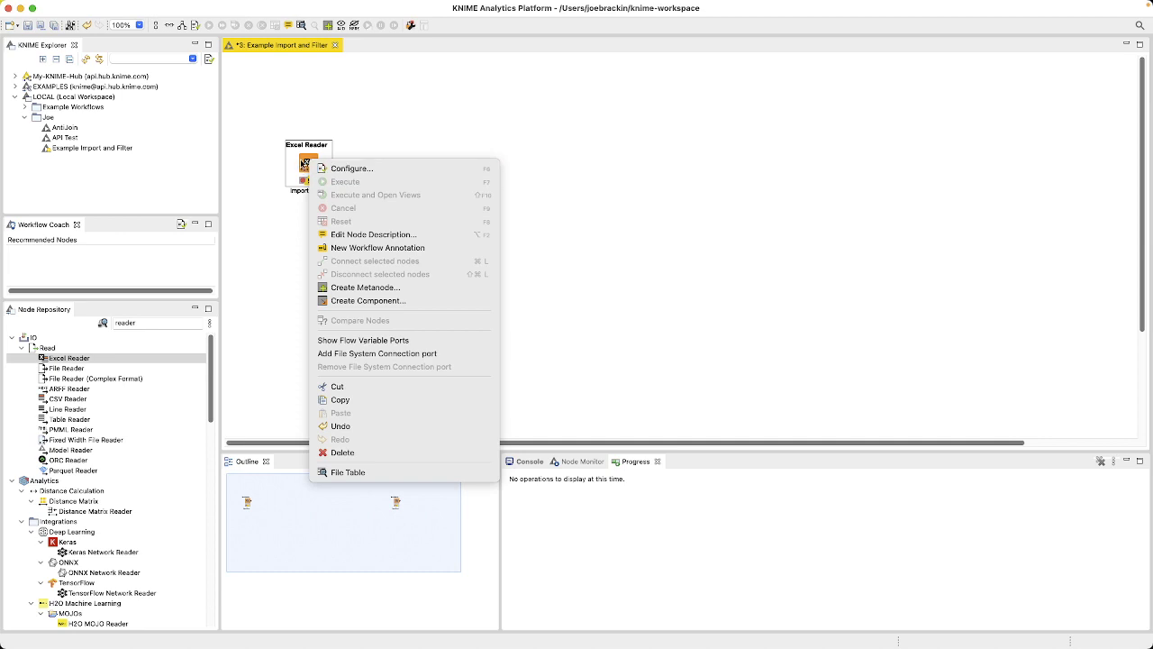
{"action": "left_click", "coordinate": [338, 169]}
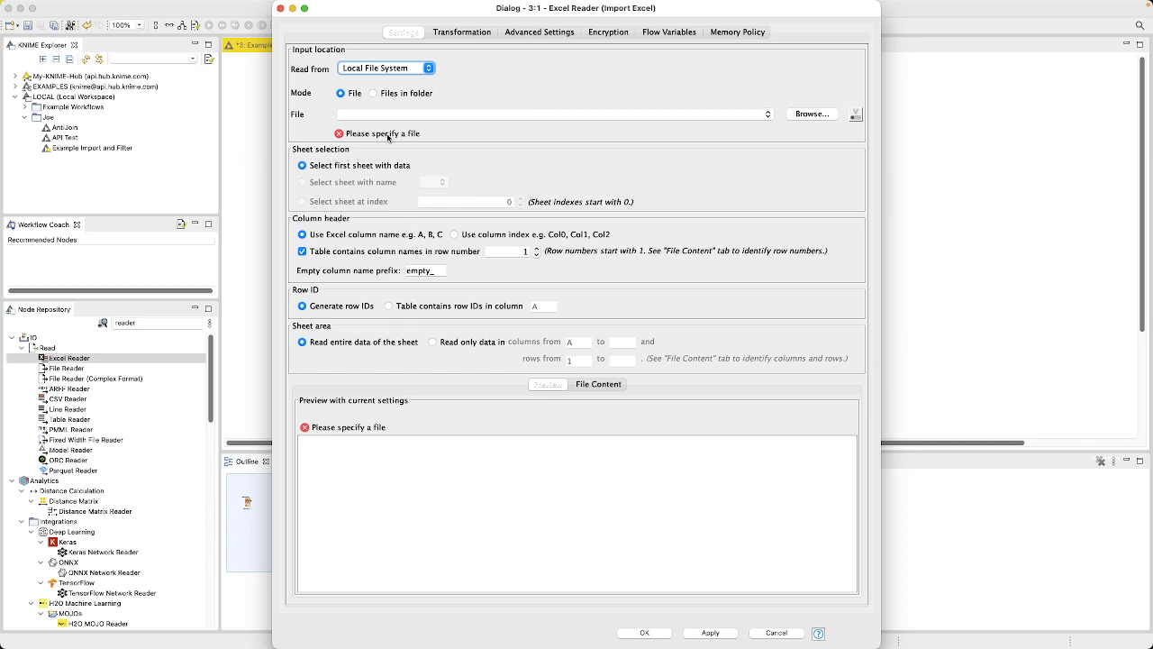
{"action": "left_click_drag", "start_coordinate": [469, 7], "coordinate": [470, 14]}
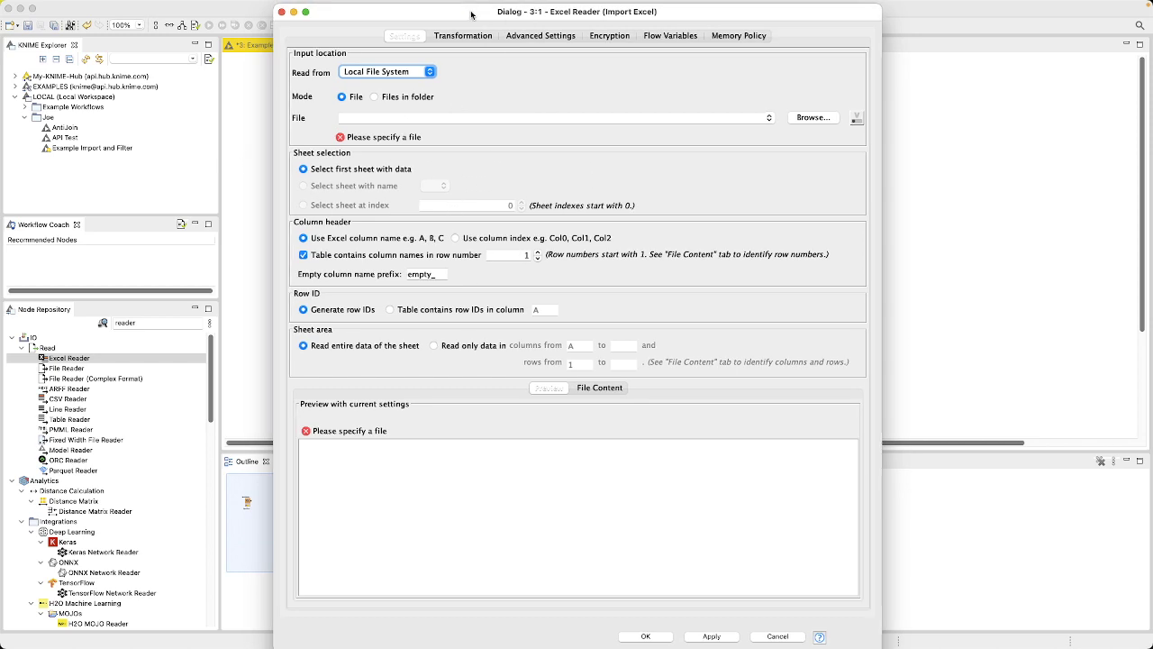
{"action": "left_click_drag", "start_coordinate": [275, 7], "coordinate": [250, 58]}
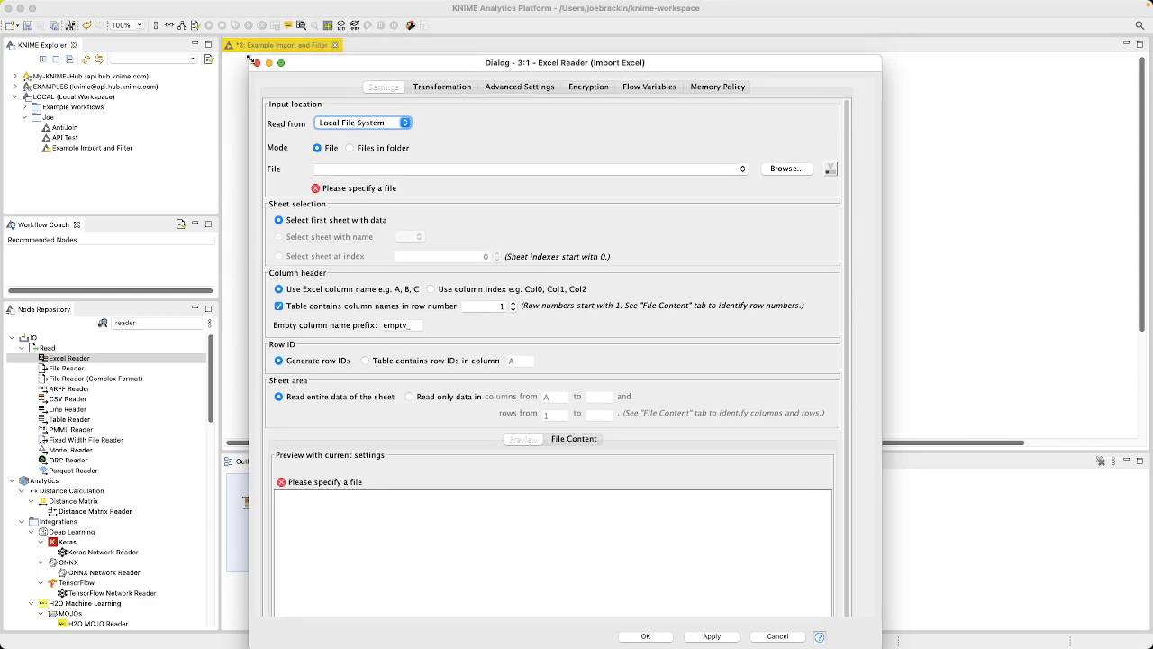
{"action": "left_click_drag", "start_coordinate": [379, 61], "coordinate": [383, 30]}
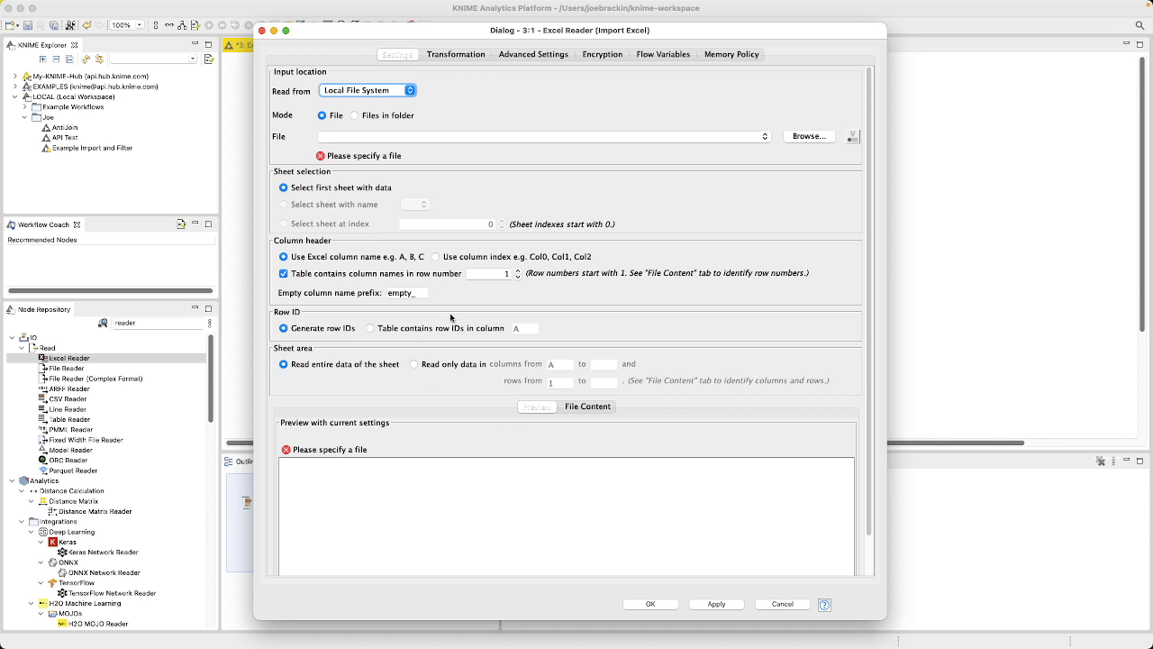
Step: Set the Excel Reader's input to "2021 Tampa Bay Rays Schedule Results.xlsx" from the Data folder and accept the configuration
{"action": "left_click", "coordinate": [799, 137]}
{"action": "left_click", "coordinate": [447, 82]}
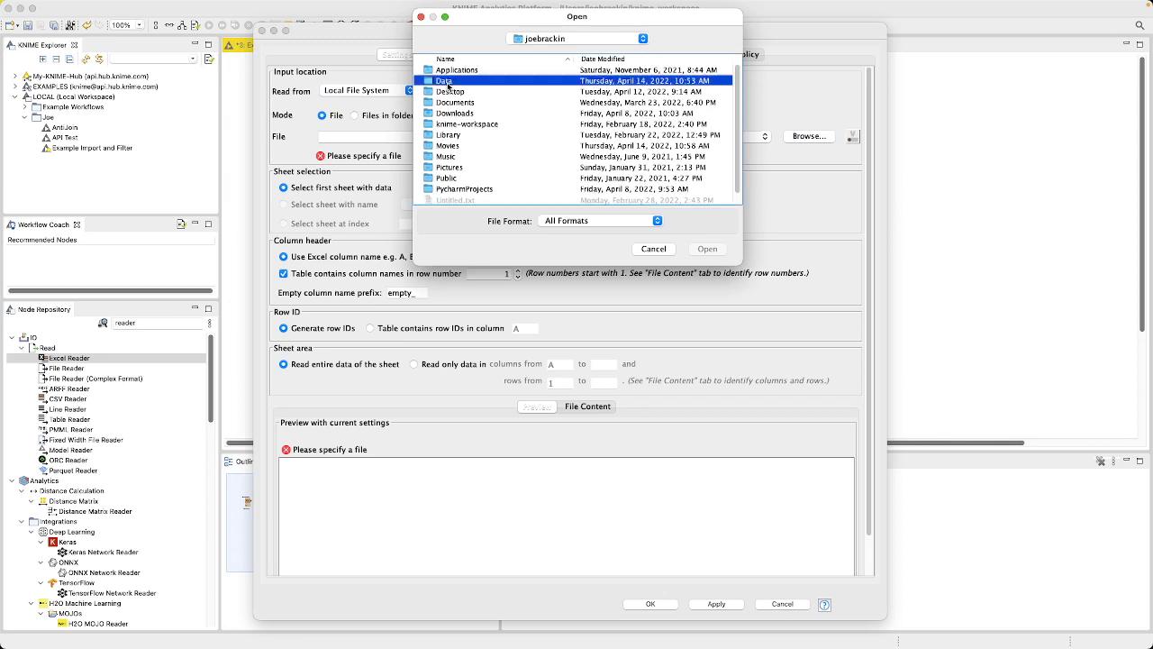
{"action": "double_click", "coordinate": [447, 82]}
{"action": "left_click", "coordinate": [481, 74]}
{"action": "left_click", "coordinate": [701, 249]}
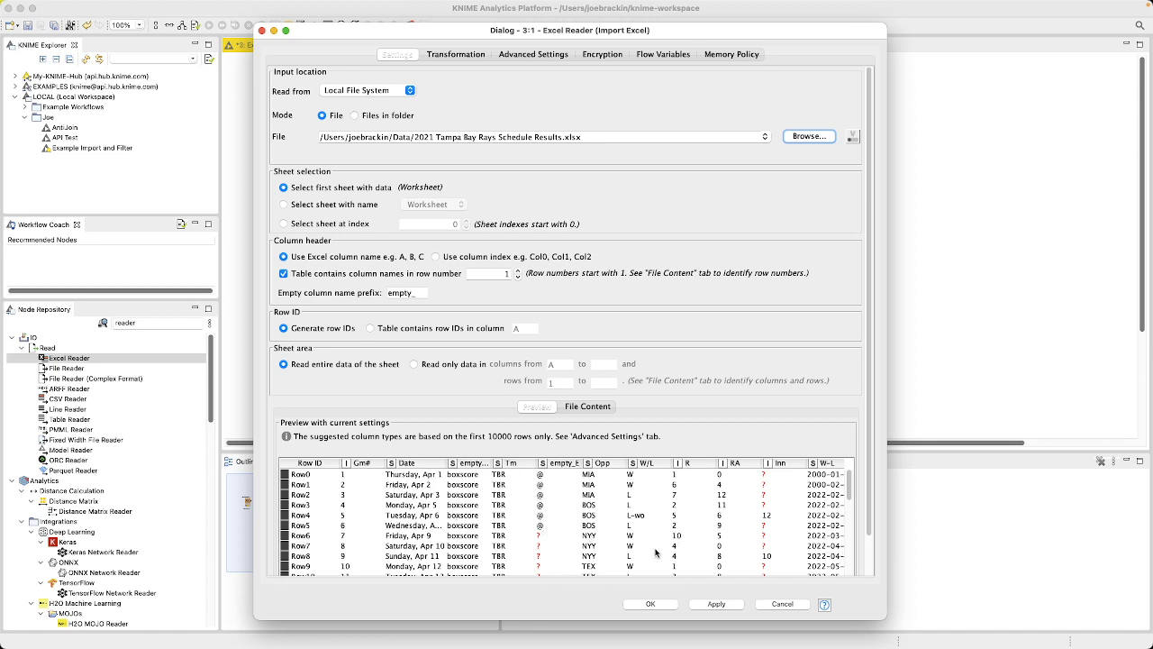
{"action": "left_click", "coordinate": [652, 604]}
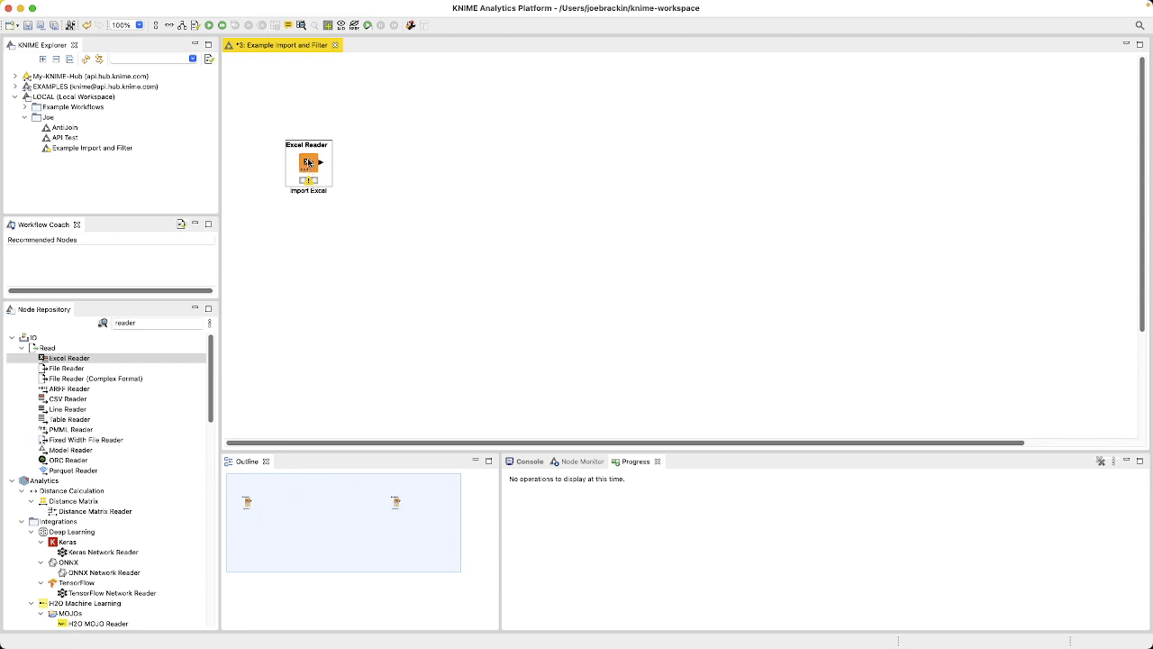
Step: Execute the Excel Reader node
{"action": "key", "text": "F7"}
{"action": "right_click", "coordinate": [305, 160]}
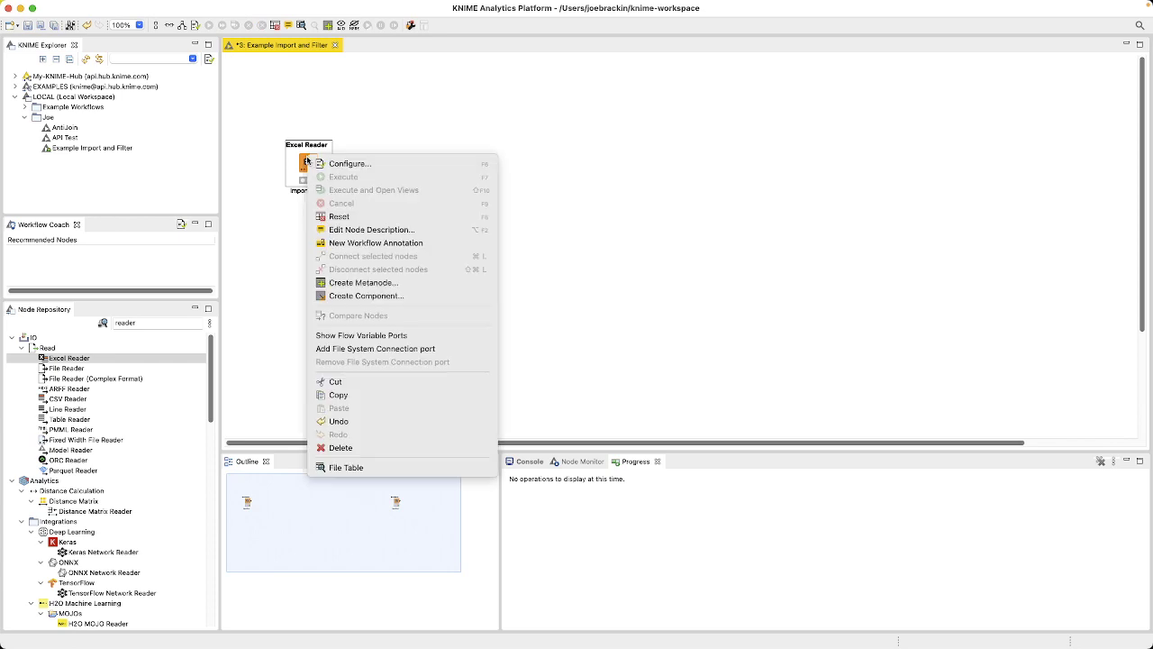
{"action": "left_click", "coordinate": [279, 236]}
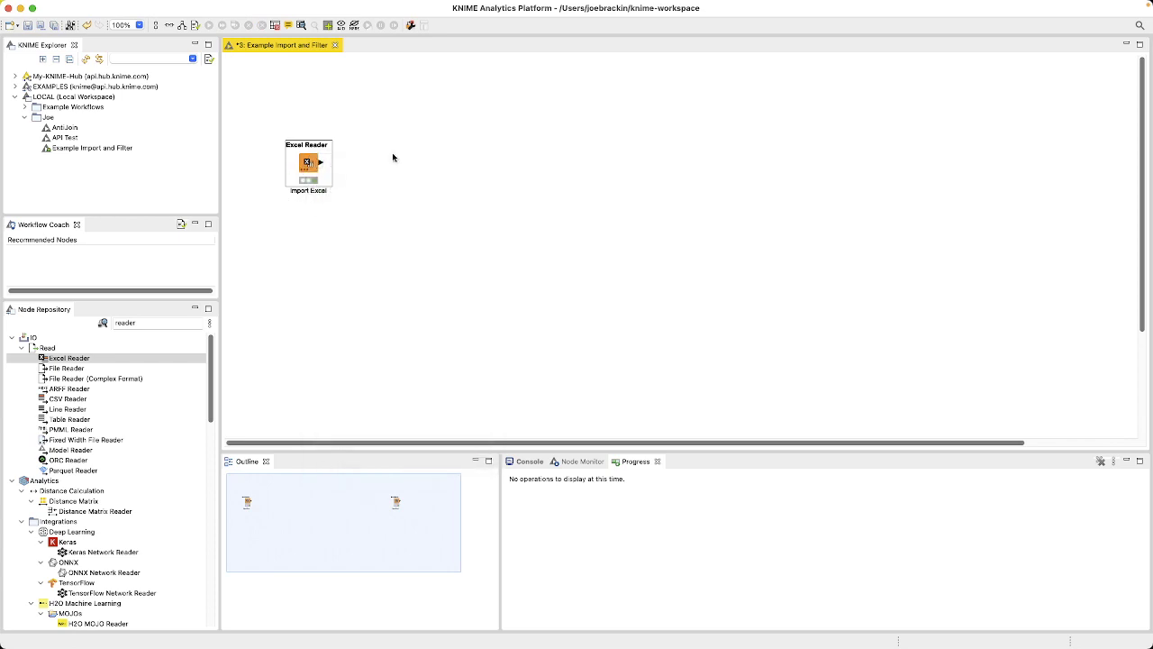
Step: Examine the Excel Reader's output file table across all its columns, and close the table view
{"action": "right_click", "coordinate": [305, 166]}
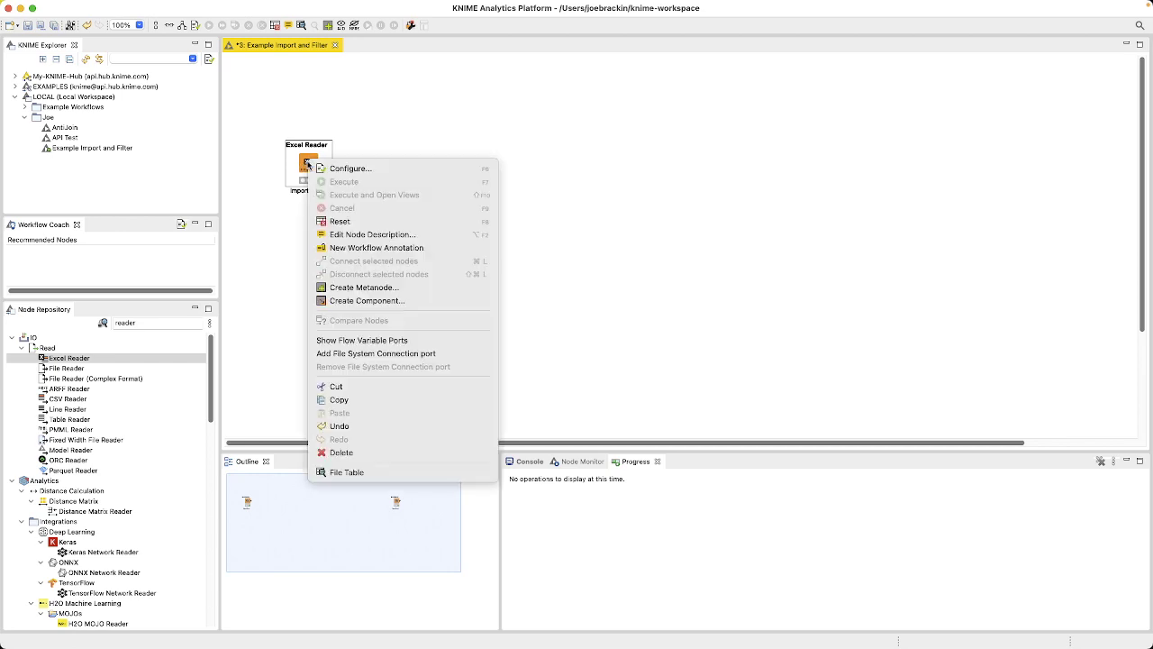
{"action": "left_click", "coordinate": [363, 476]}
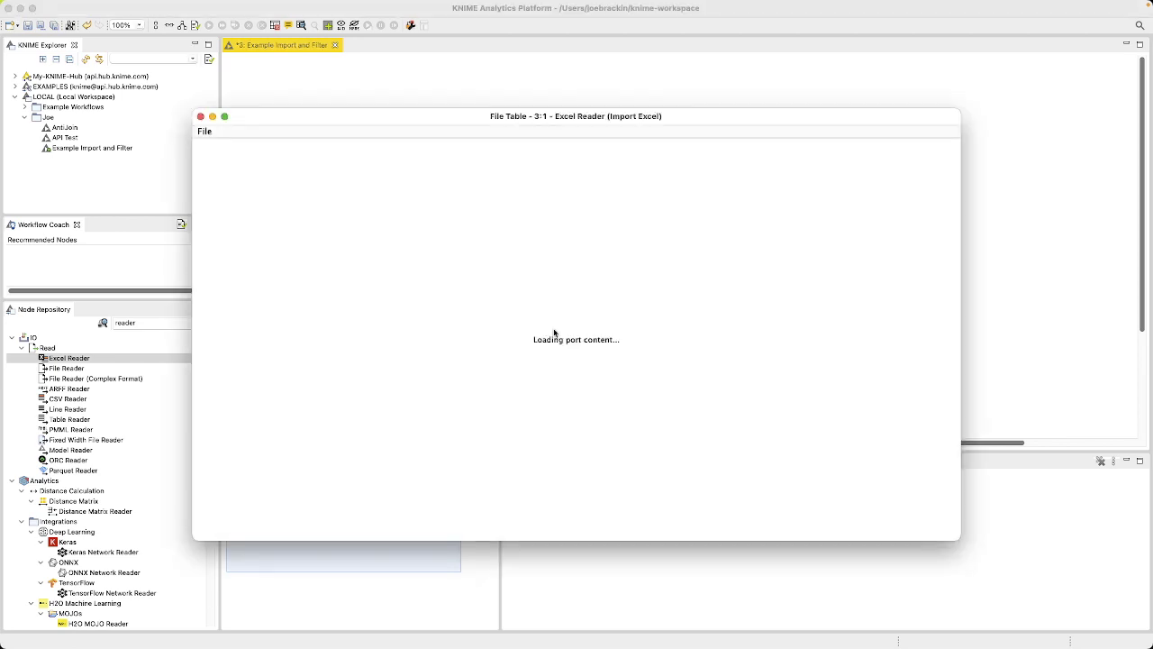
{"action": "left_click_drag", "start_coordinate": [950, 225], "coordinate": [953, 191]}
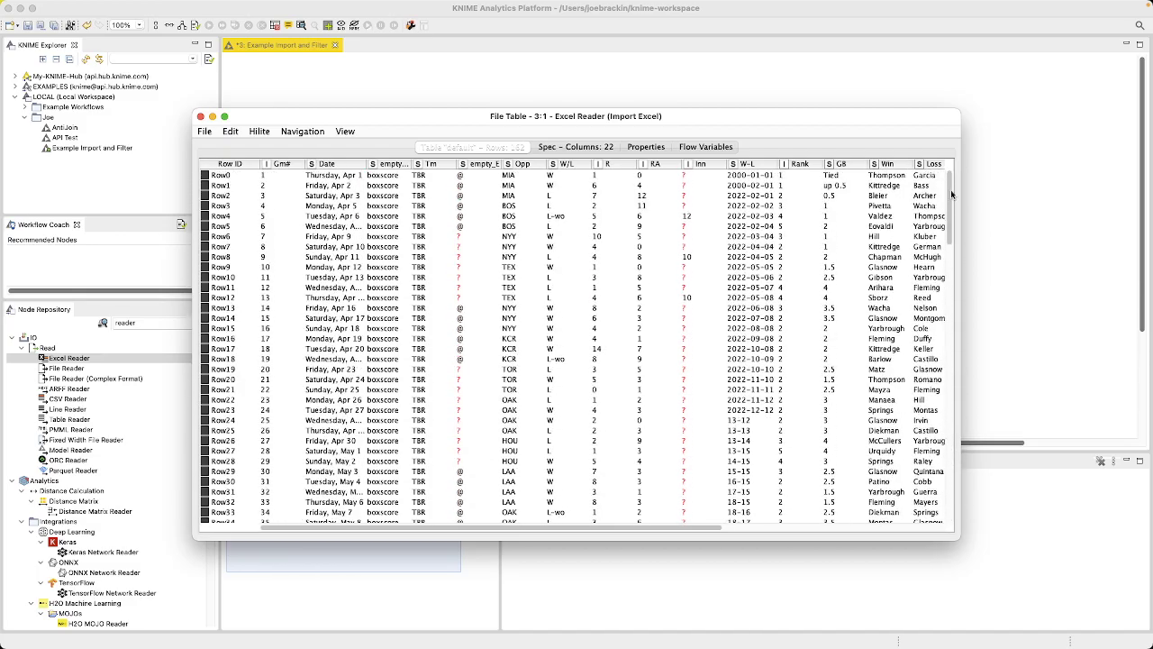
{"action": "left_click_drag", "start_coordinate": [661, 530], "coordinate": [689, 531]}
{"action": "left_click_drag", "start_coordinate": [995, 281], "coordinate": [1078, 274]}
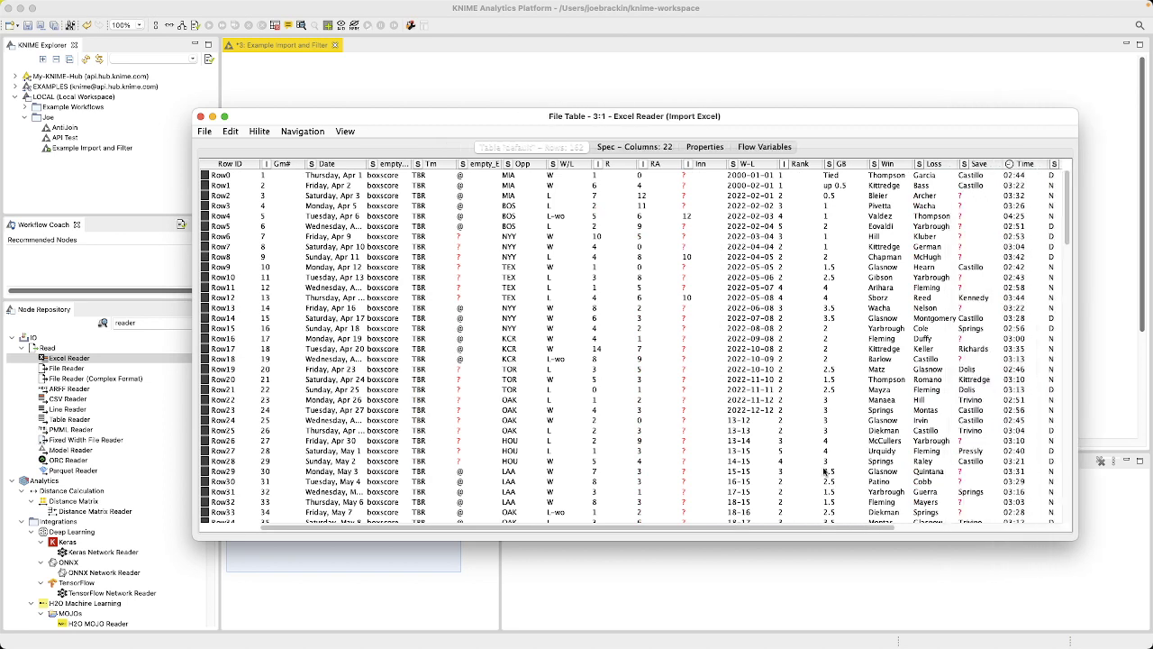
{"action": "left_click_drag", "start_coordinate": [692, 532], "coordinate": [923, 533]}
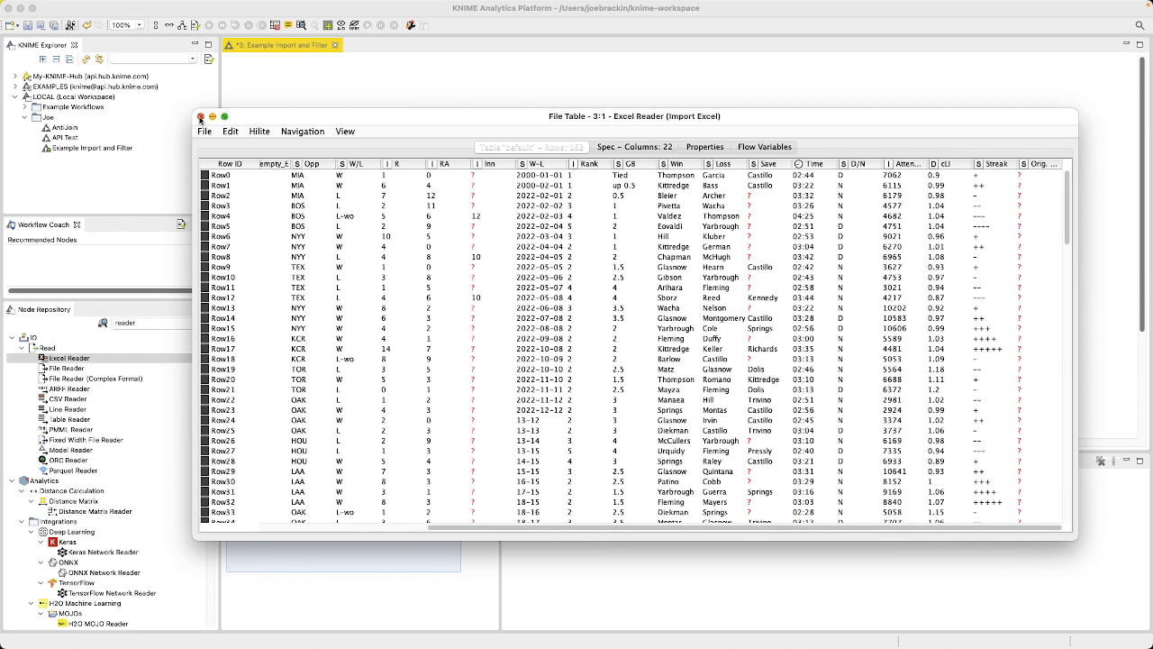
{"action": "left_click", "coordinate": [200, 117]}
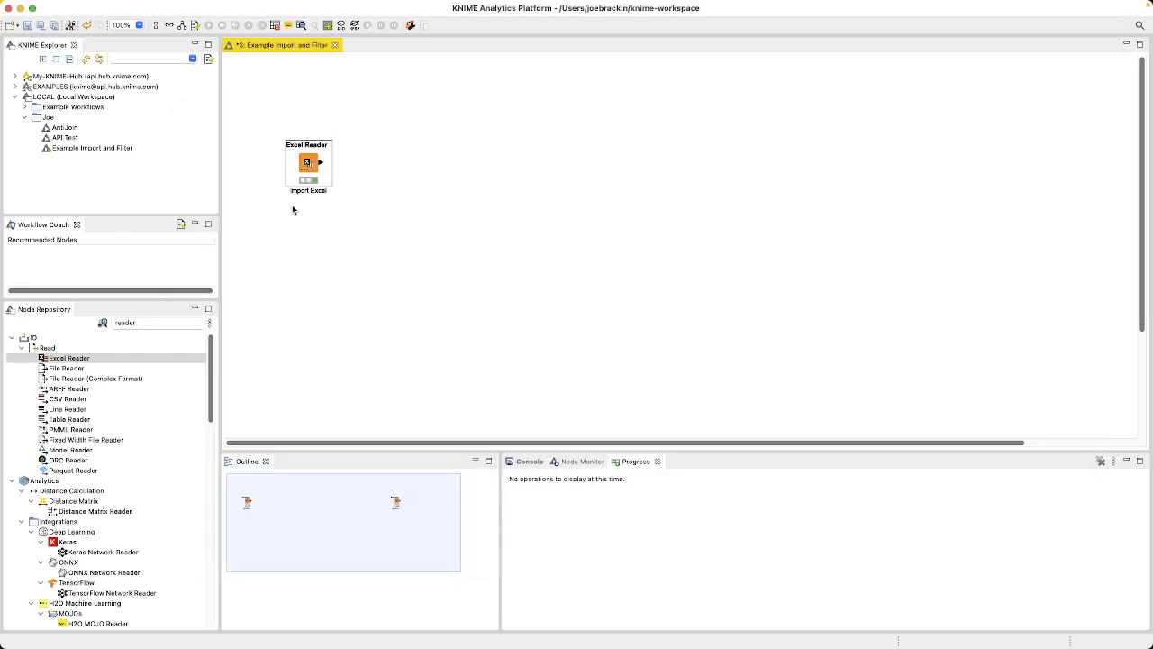
{"action": "right_click", "coordinate": [302, 160]}
{"action": "left_click", "coordinate": [579, 321]}
Step: Search the node repository for "column f", add a Column Filter node beside the Excel Reader, and connect the reader's output to it
{"action": "double_click", "coordinate": [115, 322]}
{"action": "key", "text": "BackSpace"}
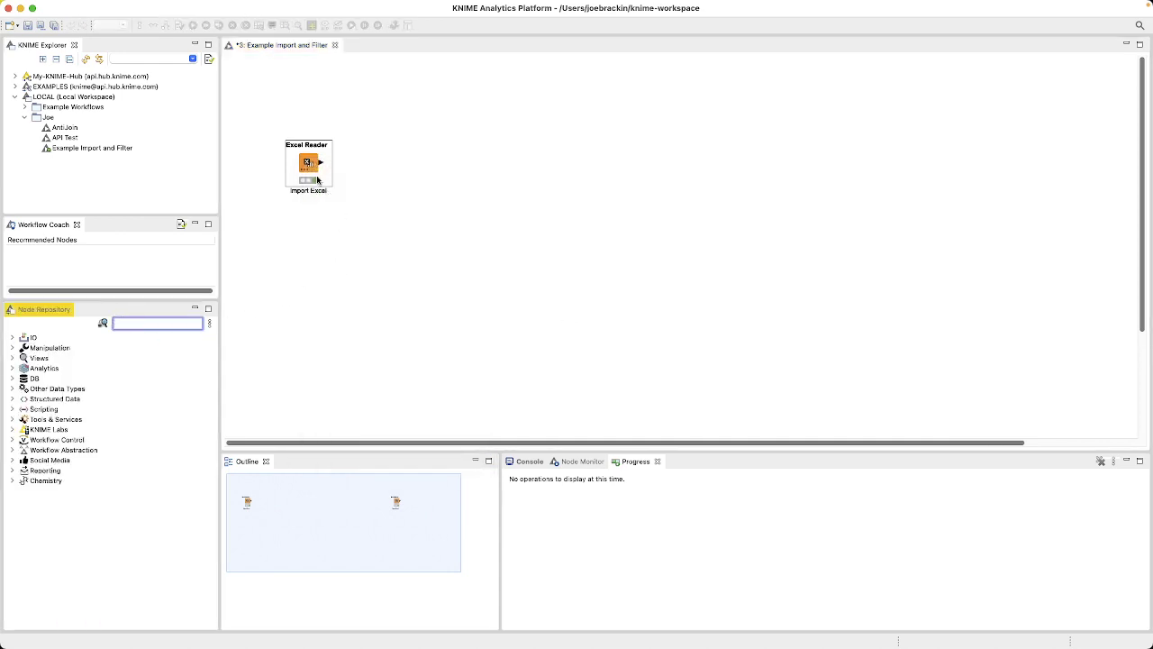
{"action": "left_click", "coordinate": [307, 163]}
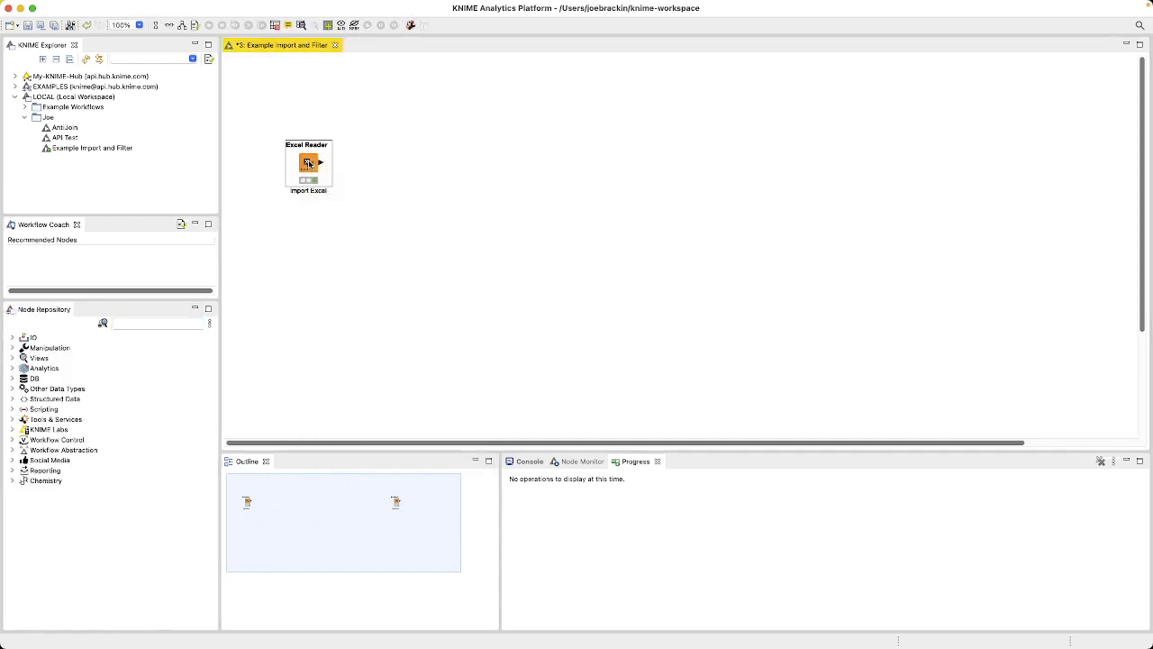
{"action": "left_click", "coordinate": [143, 321]}
{"action": "type", "text": "column"}
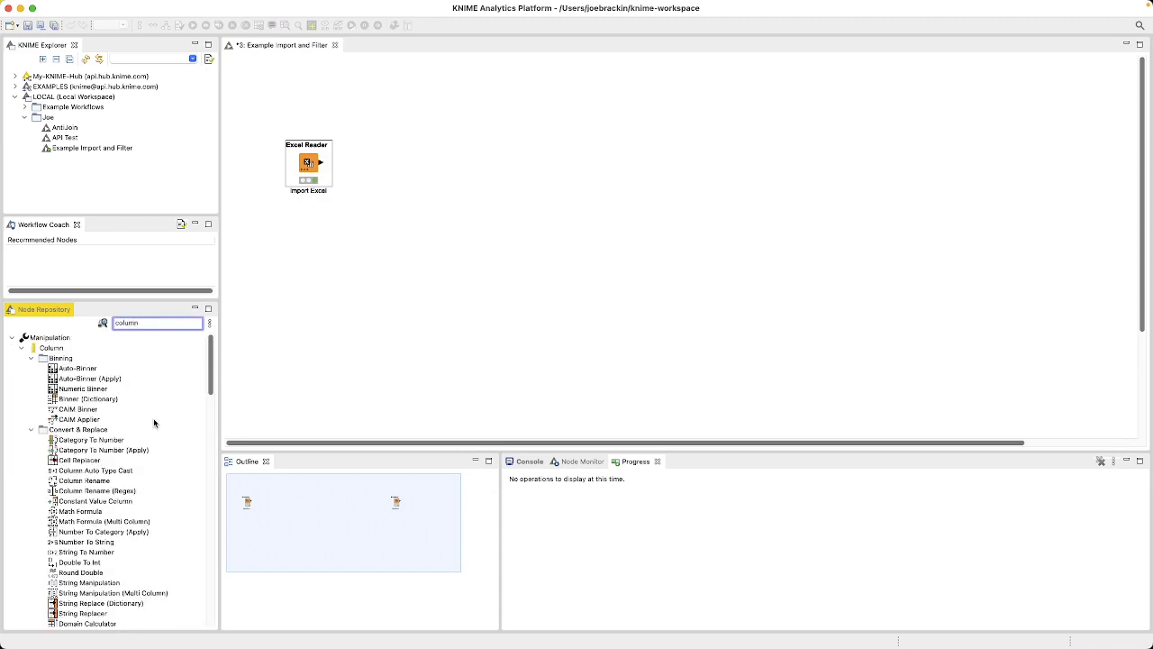
{"action": "type", "text": " f"}
{"action": "left_click_drag", "start_coordinate": [79, 371], "coordinate": [370, 167]}
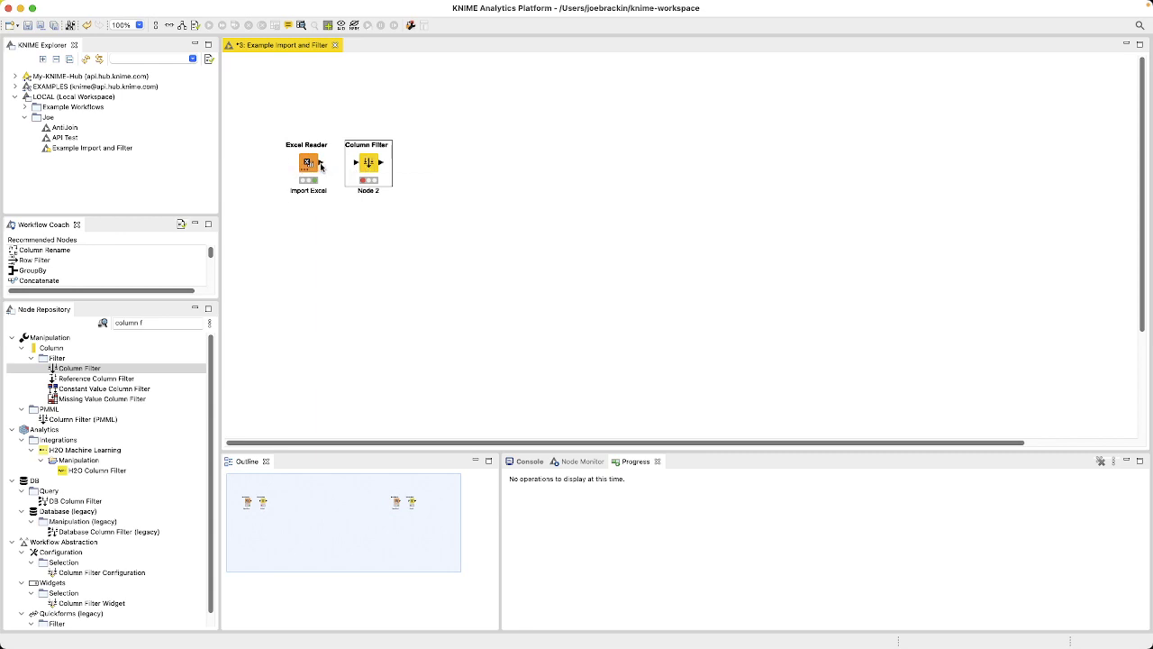
{"action": "left_click_drag", "start_coordinate": [321, 162], "coordinate": [358, 164]}
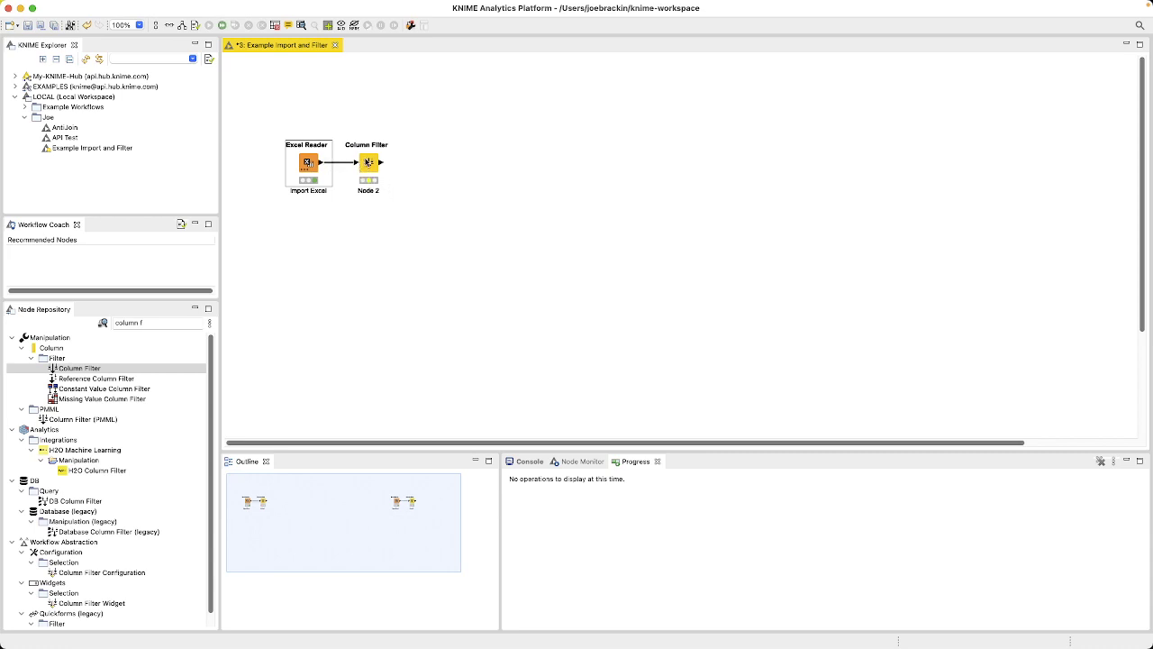
Step: Open the Column Filter node's configuration and move all columns to the Exclude list
{"action": "double_click", "coordinate": [368, 163]}
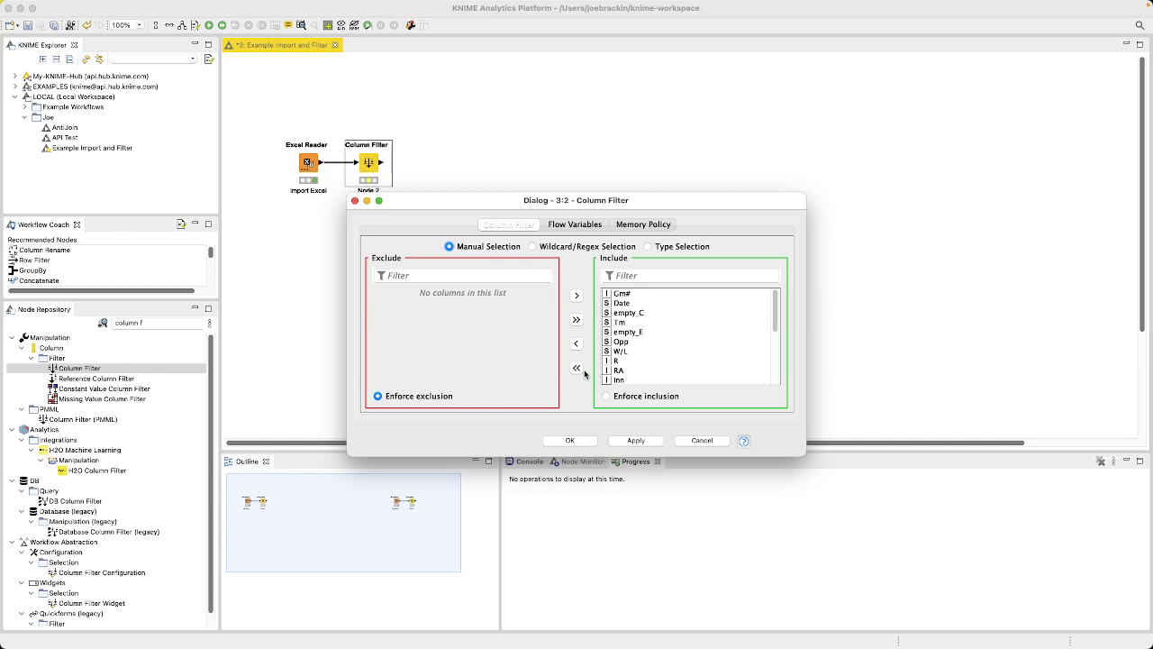
{"action": "scroll", "coordinate": [694, 358], "scroll_direction": "down", "scroll_amount": 5}
{"action": "scroll", "coordinate": [692, 360], "scroll_direction": "up", "scroll_amount": 5}
{"action": "left_click", "coordinate": [577, 369]}
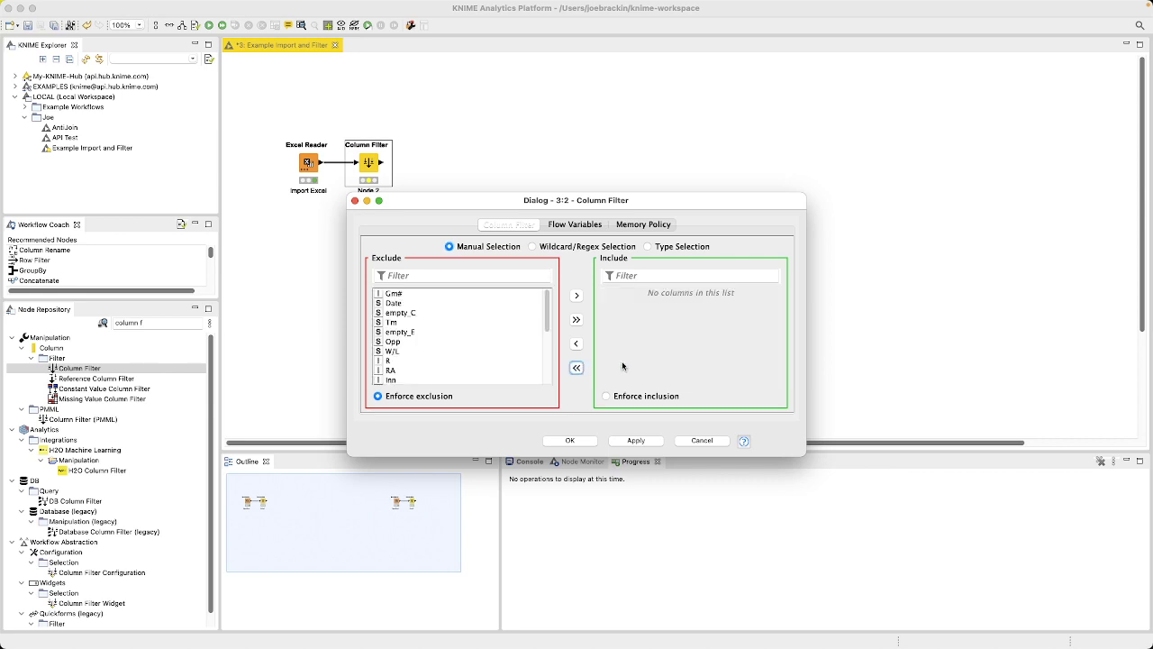
Step: Move the Date, Opp and W/L columns to the Include list and confirm the Column Filter configuration
{"action": "left_click", "coordinate": [413, 296]}
{"action": "left_click", "coordinate": [423, 304]}
{"action": "left_click", "coordinate": [577, 296]}
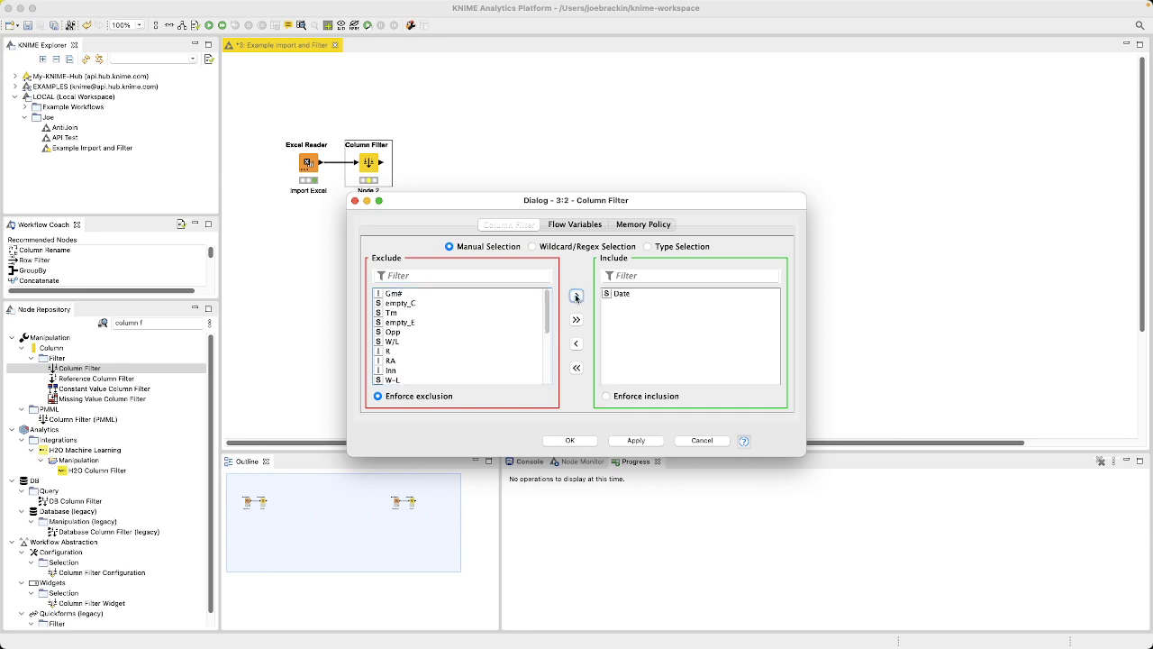
{"action": "scroll", "coordinate": [454, 326], "scroll_direction": "down", "scroll_amount": 1}
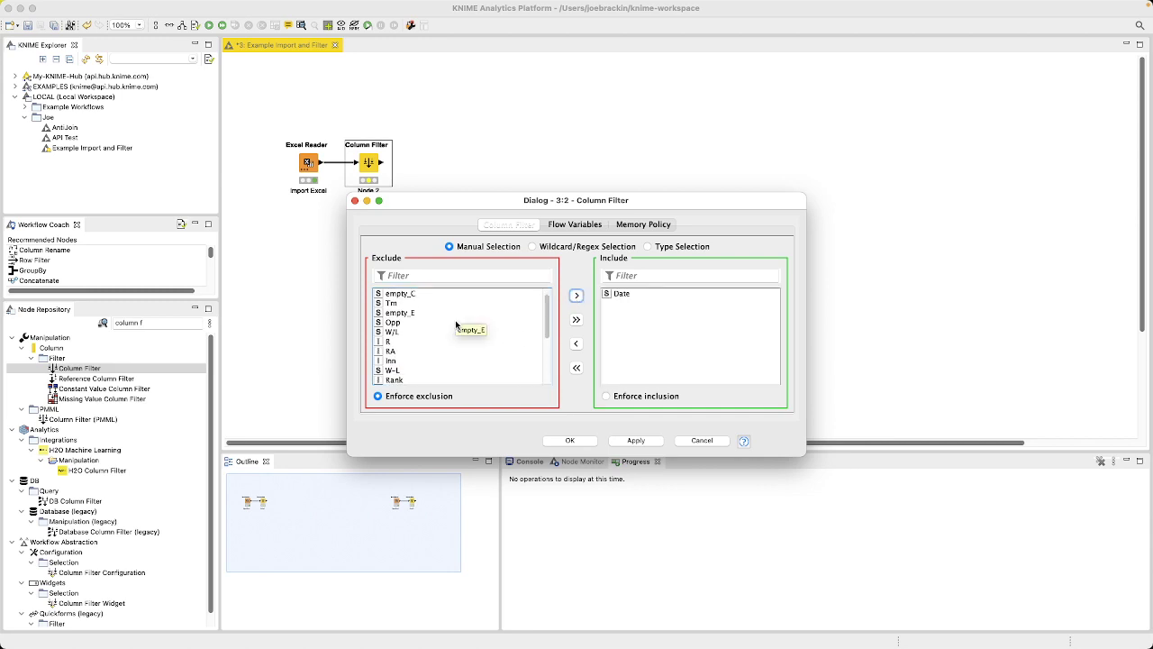
{"action": "left_click", "coordinate": [440, 324]}
{"action": "left_click", "coordinate": [577, 296]}
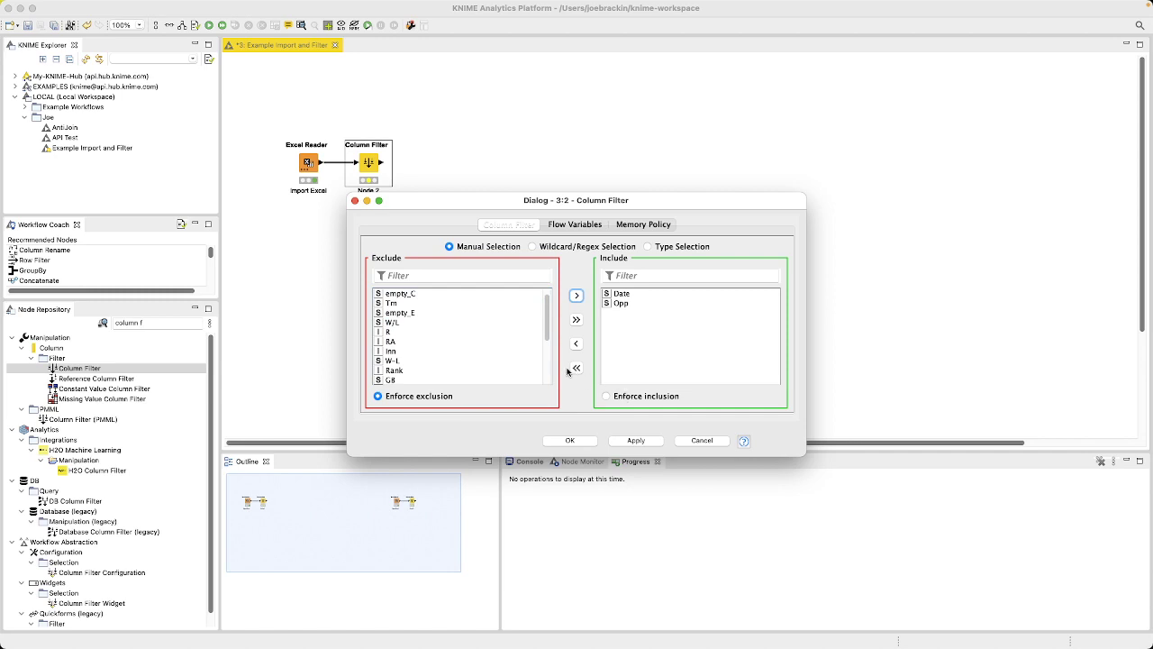
{"action": "left_click", "coordinate": [441, 324]}
{"action": "left_click", "coordinate": [577, 295]}
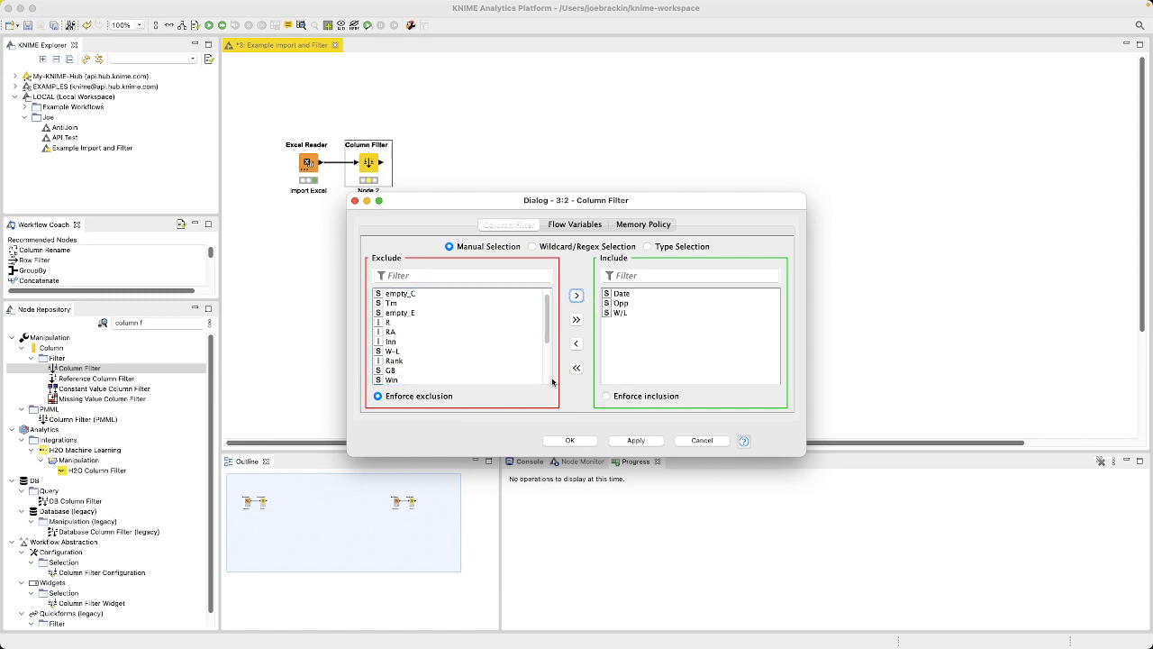
{"action": "scroll", "coordinate": [422, 341], "scroll_direction": "down", "scroll_amount": 2}
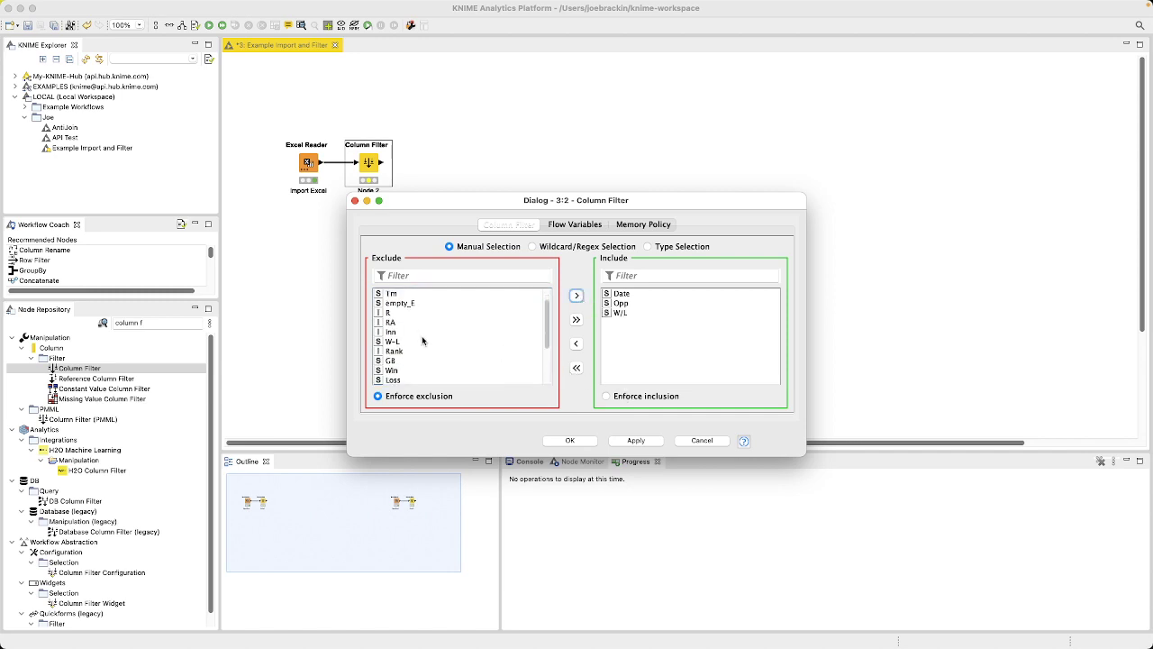
{"action": "scroll", "coordinate": [456, 349], "scroll_direction": "down", "scroll_amount": 4}
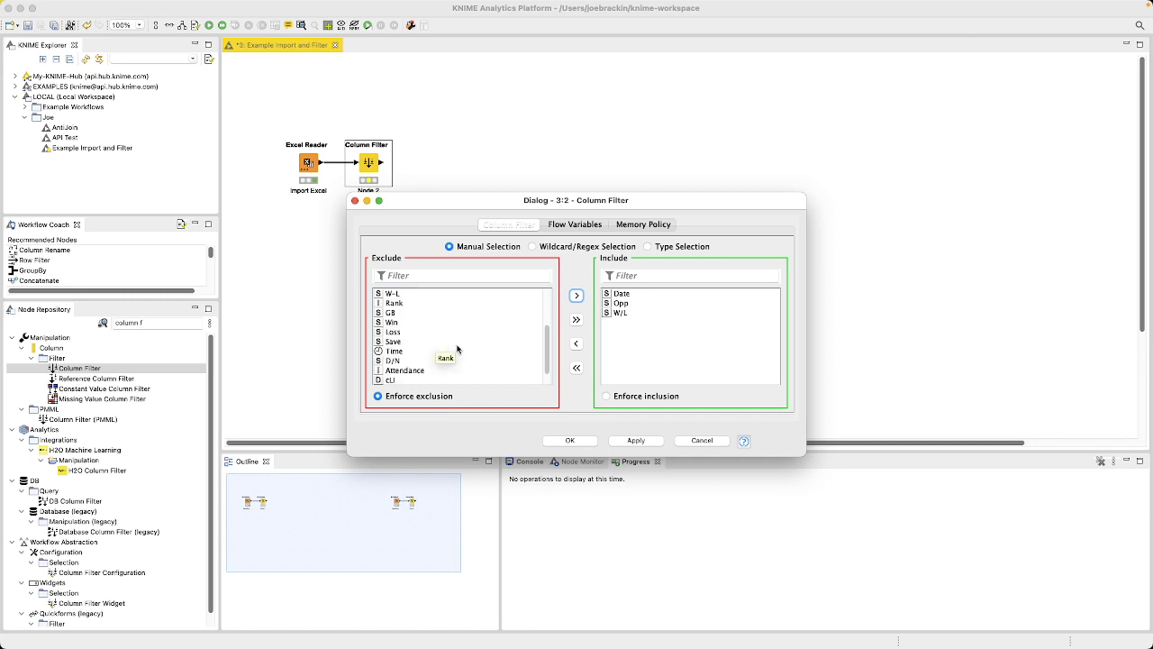
{"action": "scroll", "coordinate": [457, 348], "scroll_direction": "up", "scroll_amount": 6}
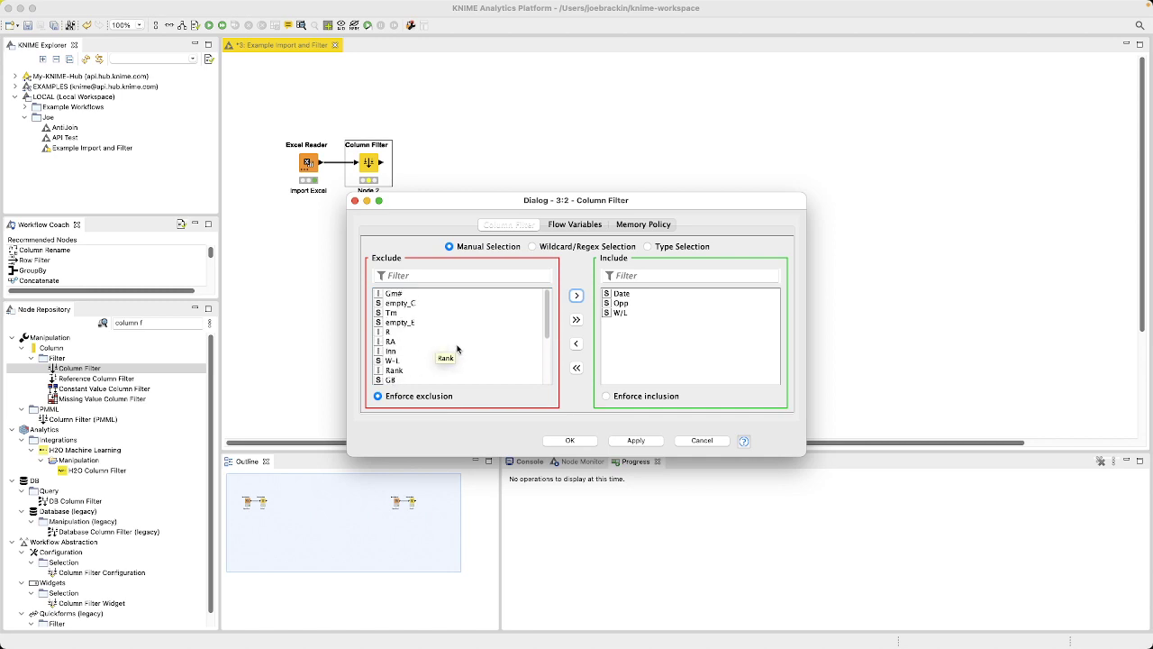
{"action": "left_click", "coordinate": [584, 440]}
Step: Execute the Column Filter node and examine its filtered table, widening the Date column to read the full dates
{"action": "right_click", "coordinate": [379, 166]}
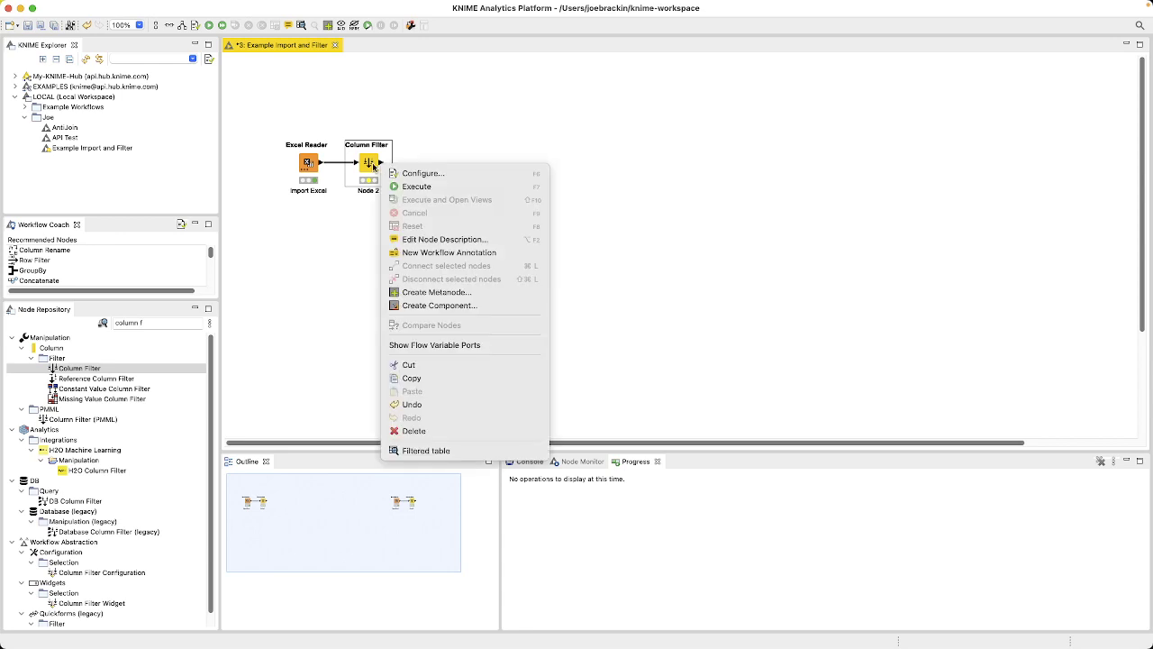
{"action": "left_click", "coordinate": [415, 187]}
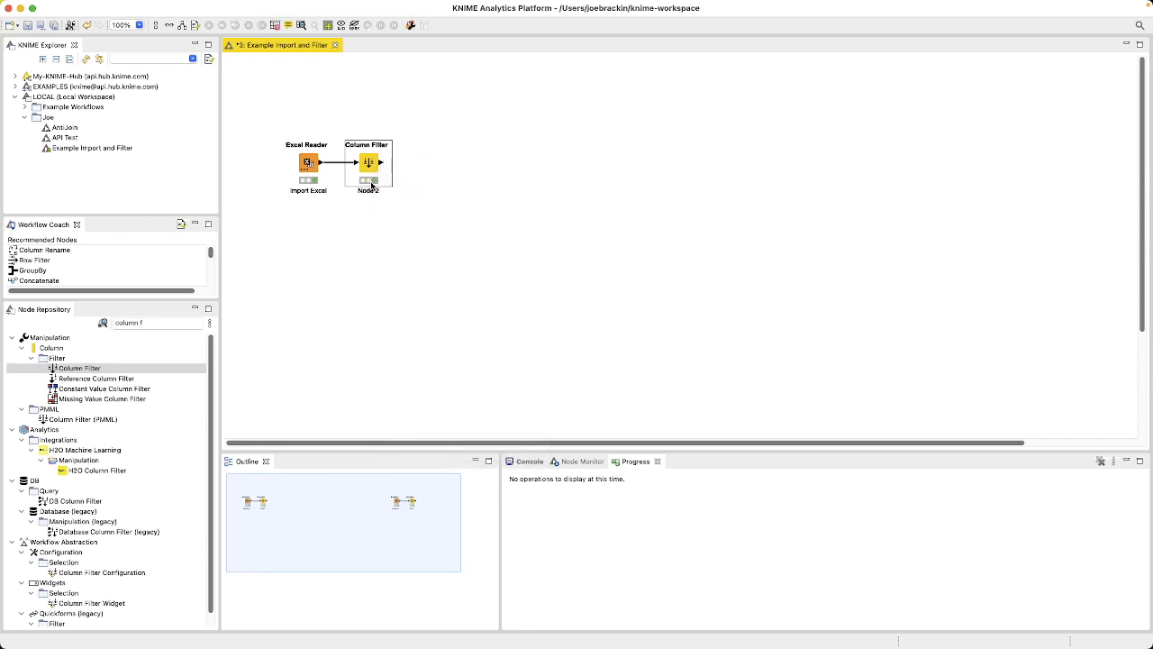
{"action": "right_click", "coordinate": [375, 168]}
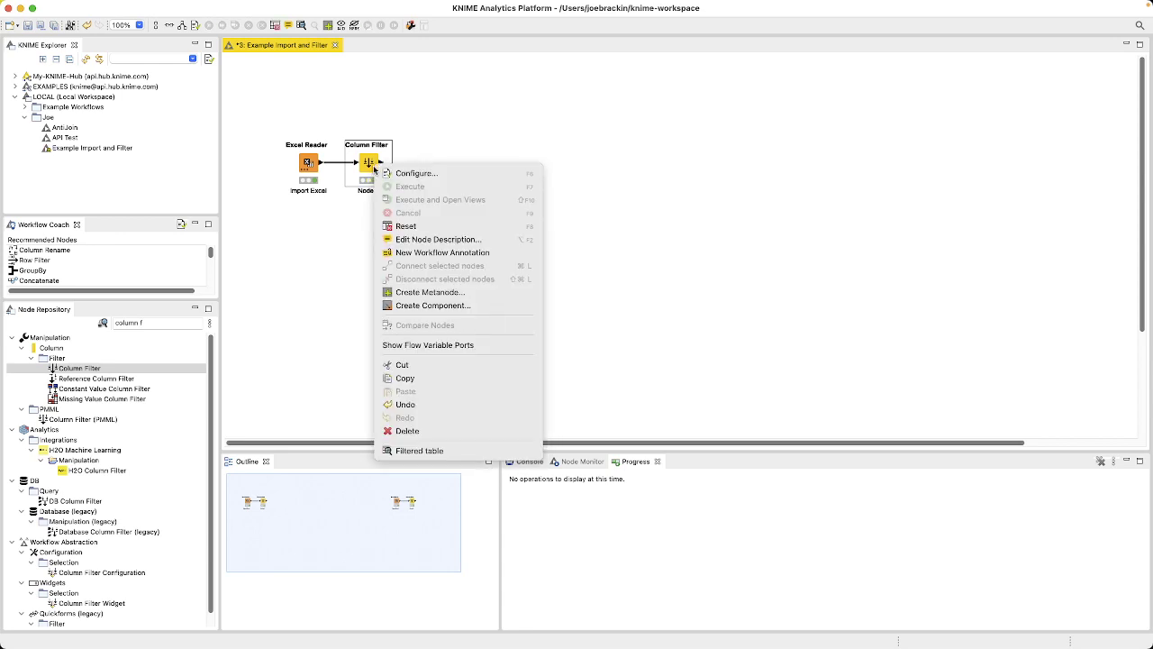
{"action": "left_click", "coordinate": [443, 451]}
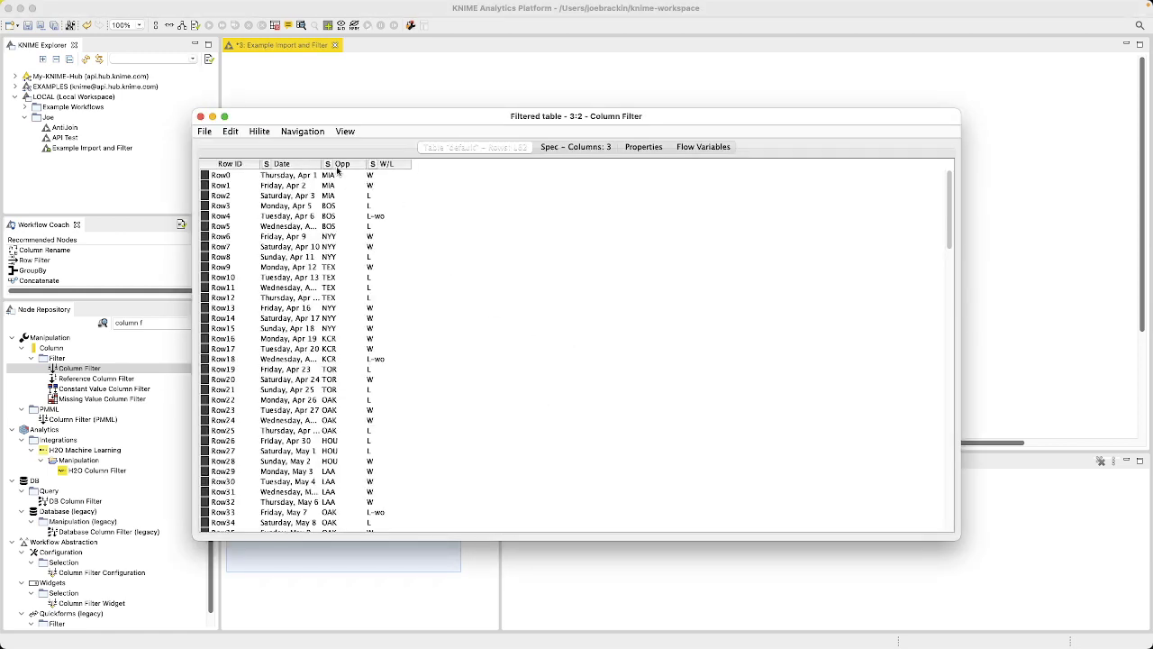
{"action": "left_click_drag", "start_coordinate": [322, 164], "coordinate": [457, 165]}
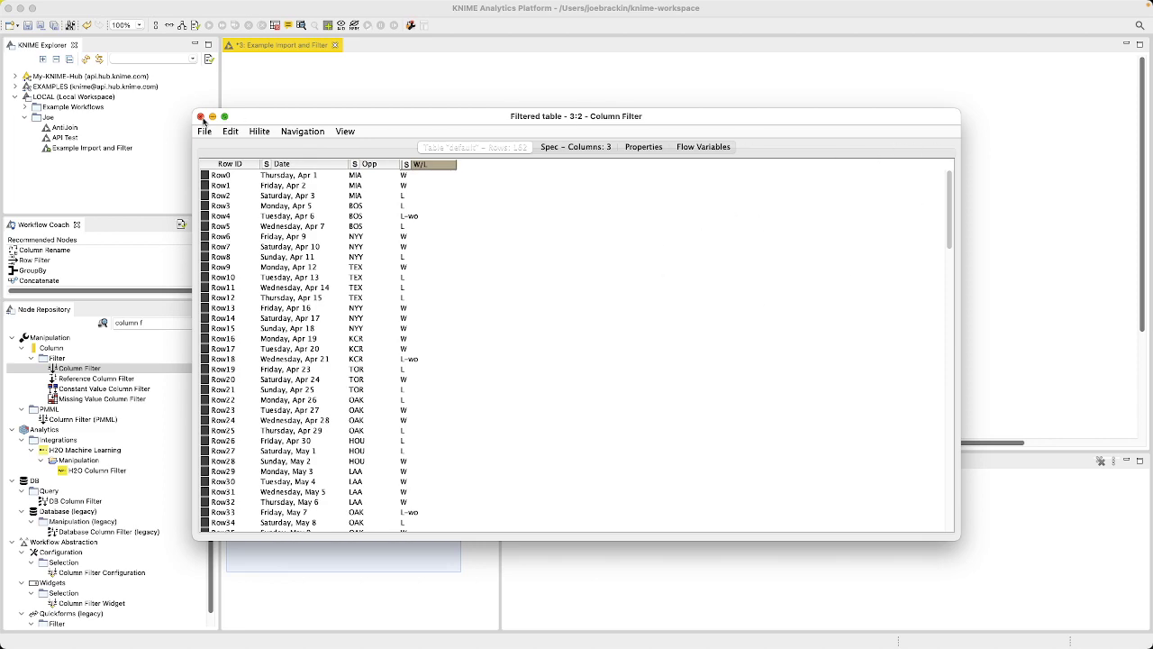
{"action": "scroll", "coordinate": [331, 240], "scroll_direction": "down", "scroll_amount": 10}
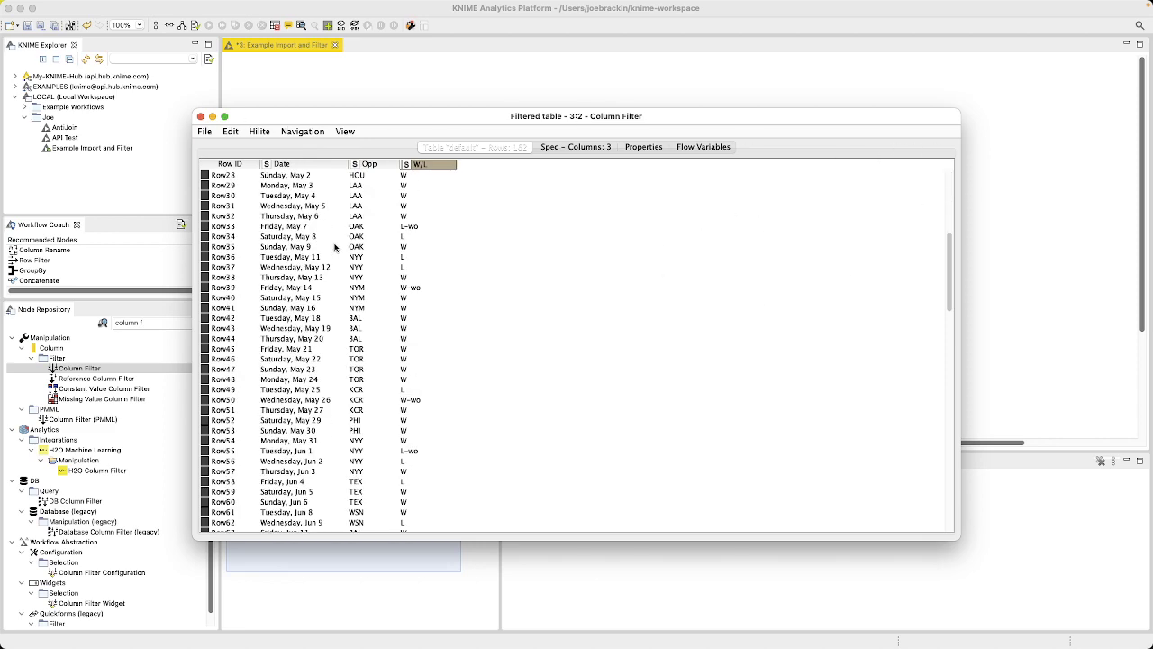
{"action": "scroll", "coordinate": [335, 248], "scroll_direction": "up", "scroll_amount": 10}
{"action": "left_click", "coordinate": [201, 116]}
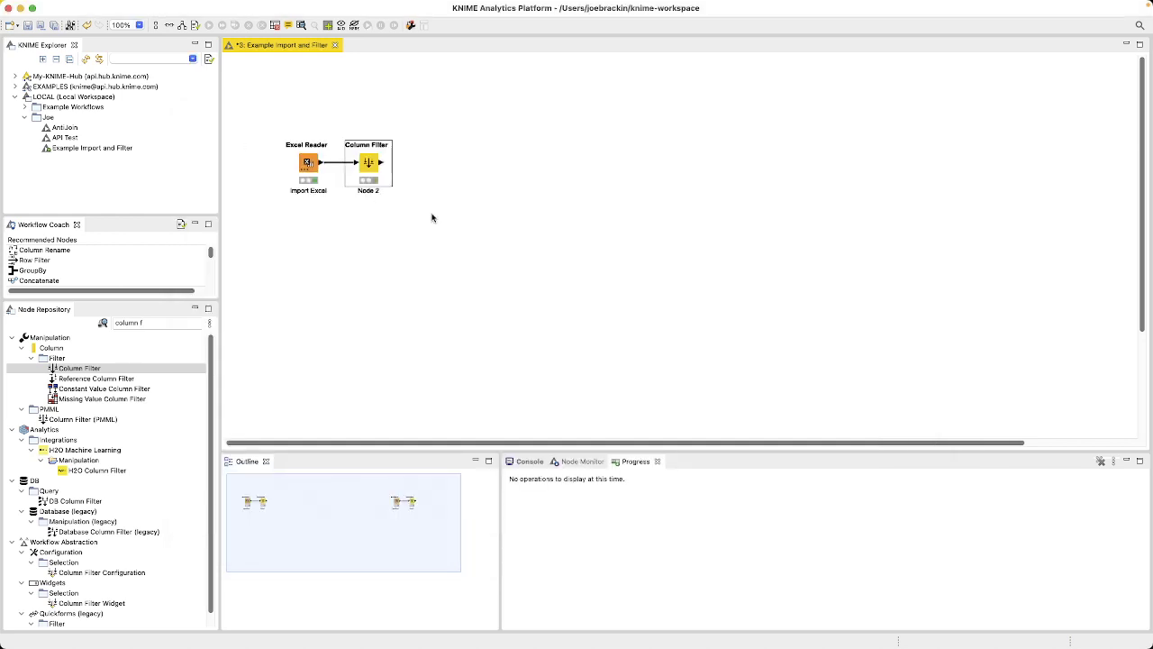
Step: Search the node repository for "row filter" and add a Row Filter node connected to the Column Filter's output
{"action": "left_click", "coordinate": [343, 303]}
{"action": "left_click", "coordinate": [153, 323]}
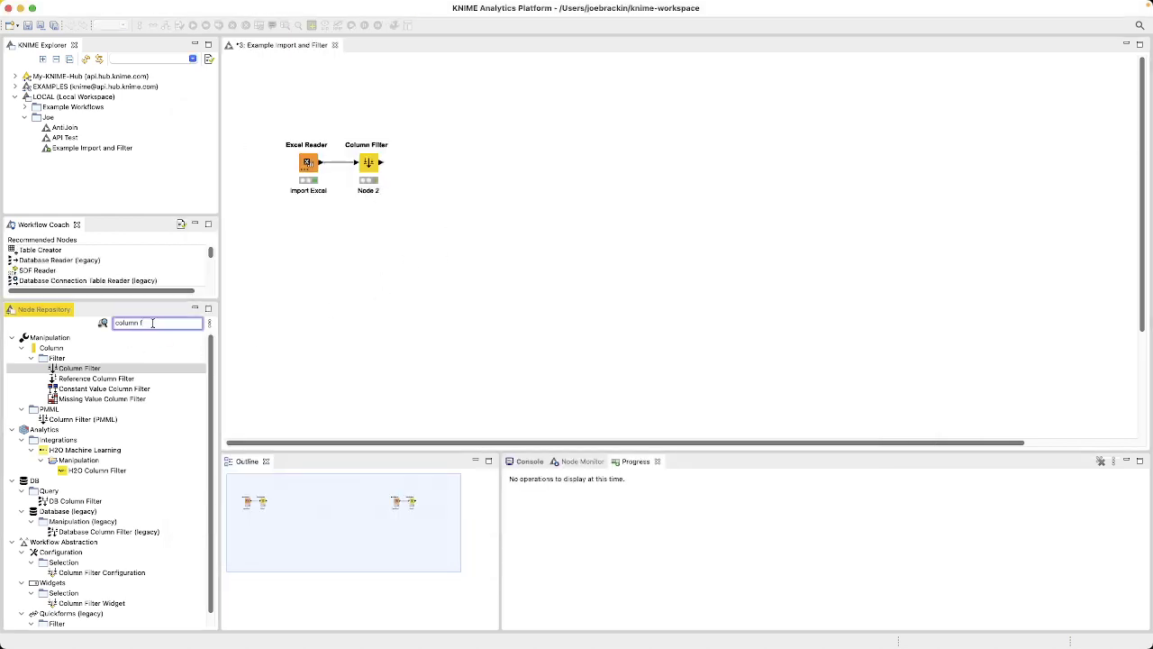
{"action": "key", "text": "super+a"}
{"action": "type", "text": "row f"}
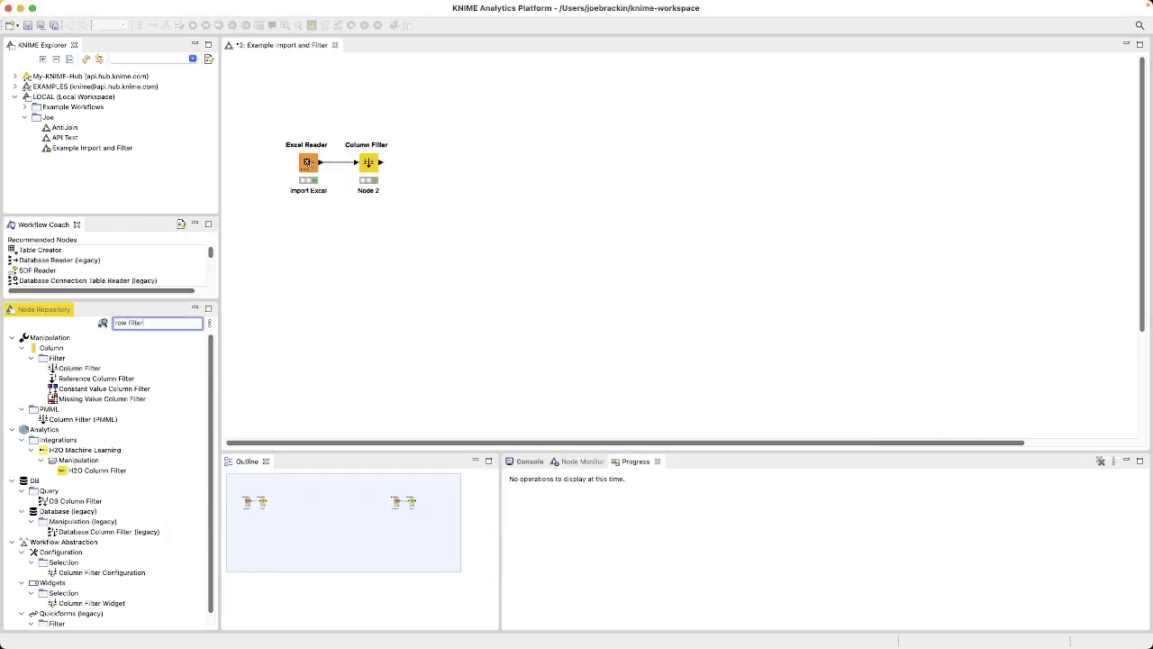
{"action": "type", "text": "ilter"}
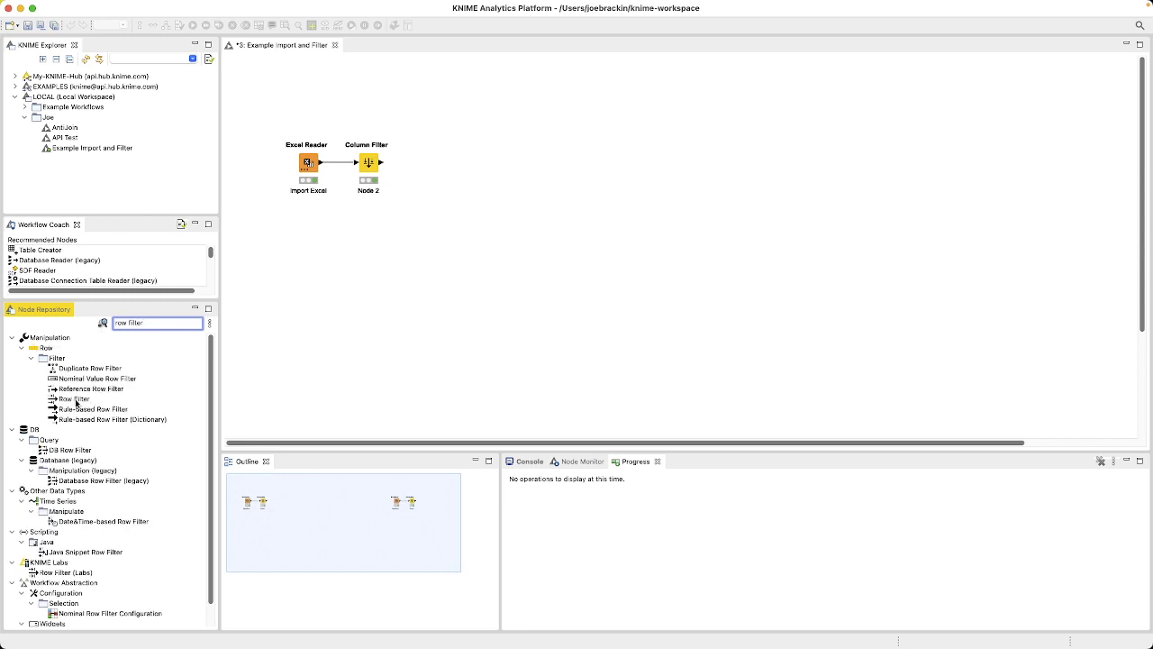
{"action": "mouse_move", "coordinate": [77, 402]}
{"action": "left_mouse_down"}
{"action": "mouse_move", "coordinate": [463, 206]}
{"action": "mouse_move", "coordinate": [439, 164]}
{"action": "mouse_move", "coordinate": [415, 165]}
{"action": "left_mouse_up"}
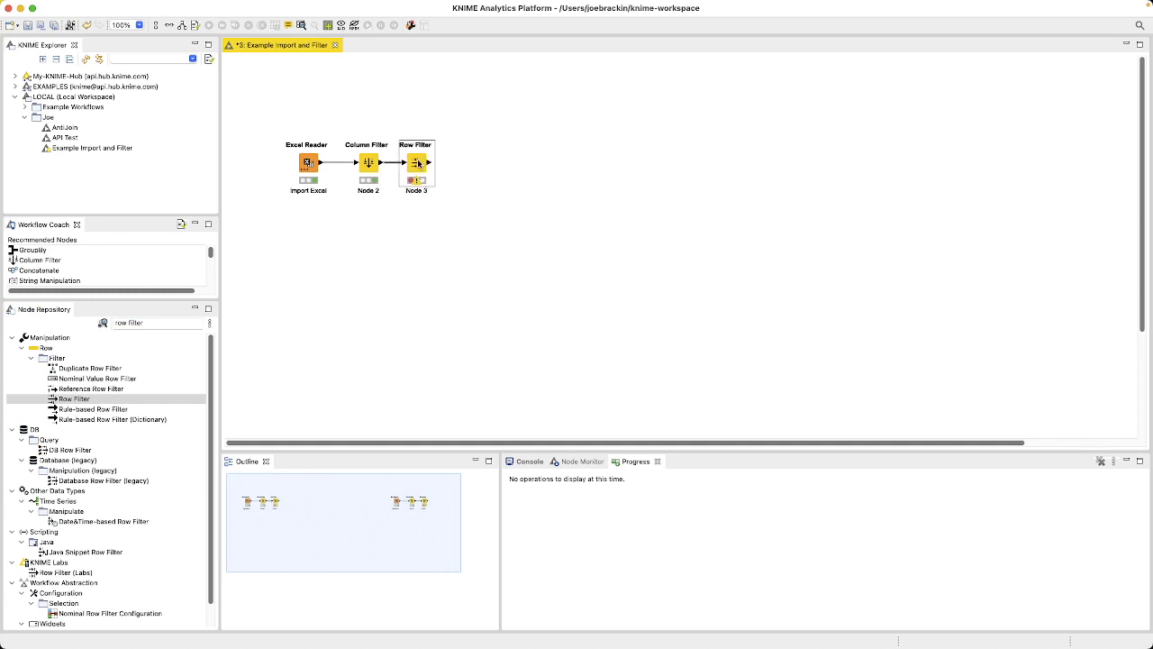
Step: Open the Row Filter node's configuration and include rows whose W/L column matches the pattern "W"
{"action": "double_click", "coordinate": [418, 162]}
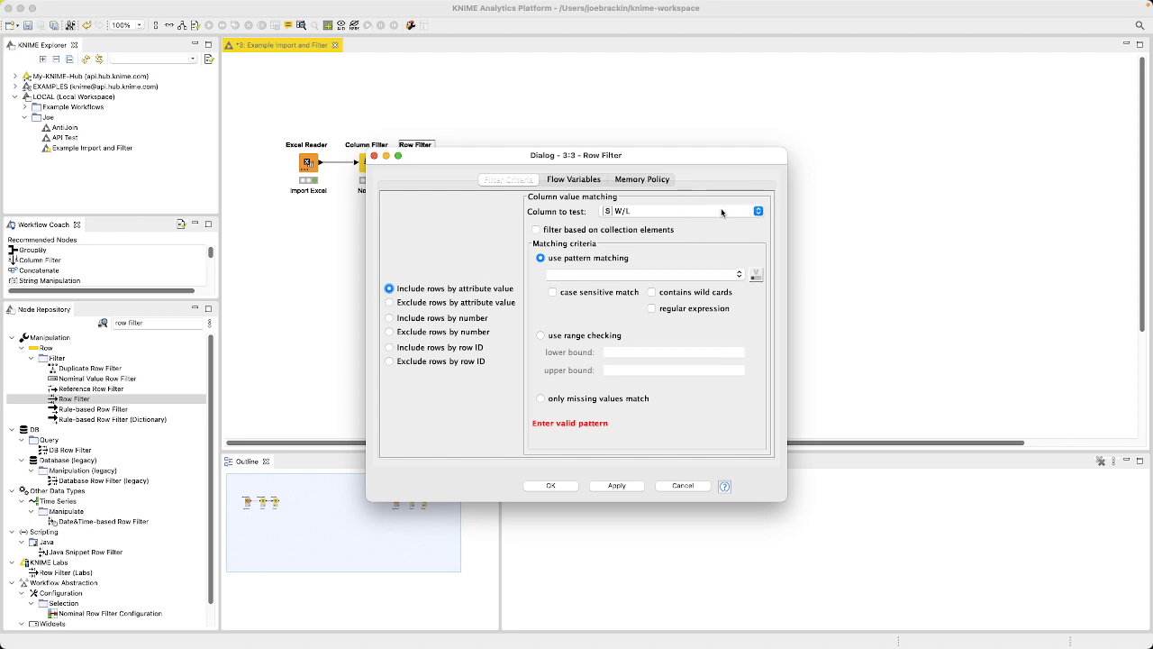
{"action": "left_click", "coordinate": [584, 275]}
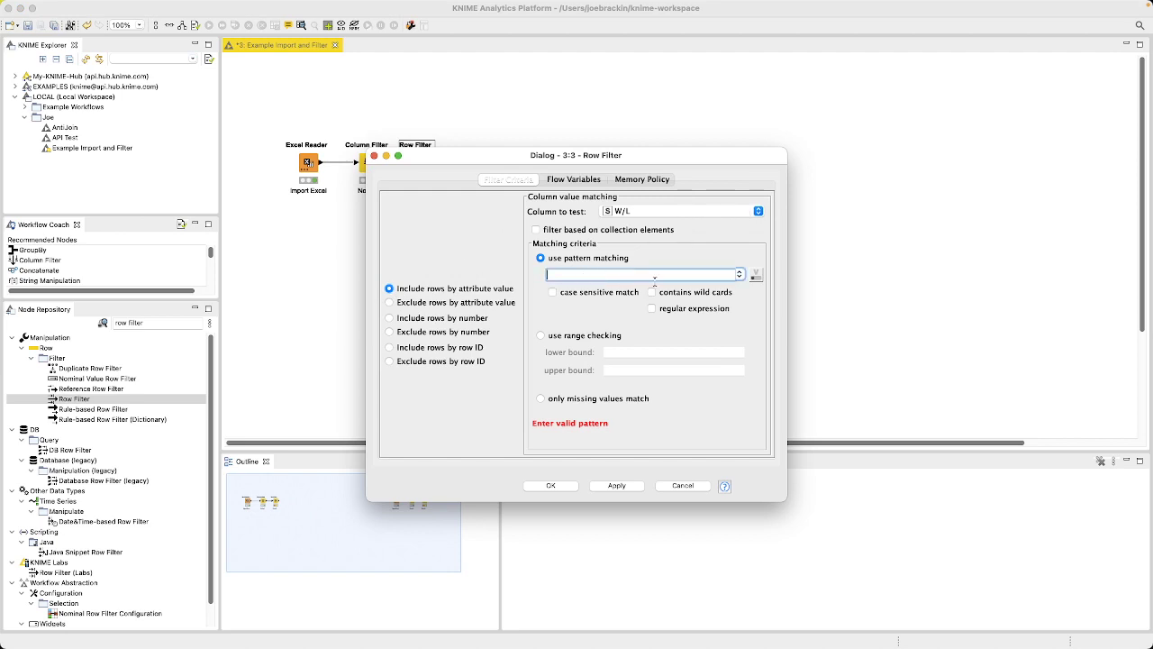
{"action": "type", "text": "W"}
Step: Try the exclude-by-attribute, case-sensitive, row number and row ID options, returning to including rows by attribute value with pattern "W"
{"action": "left_click", "coordinate": [390, 302]}
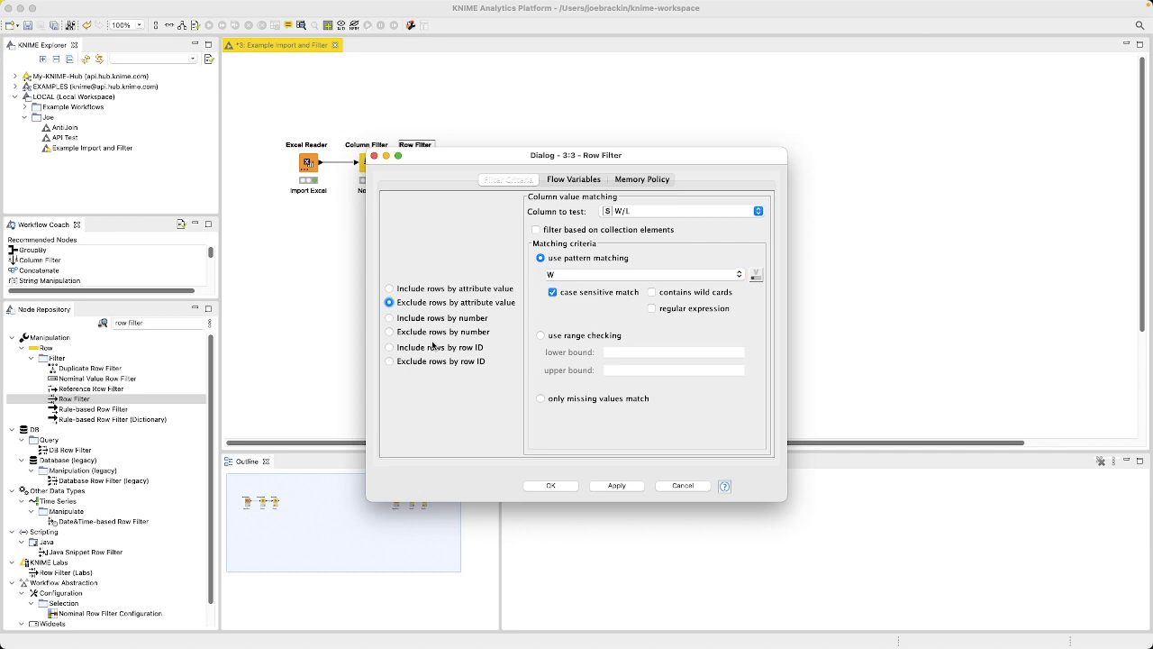
{"action": "left_click", "coordinate": [390, 288]}
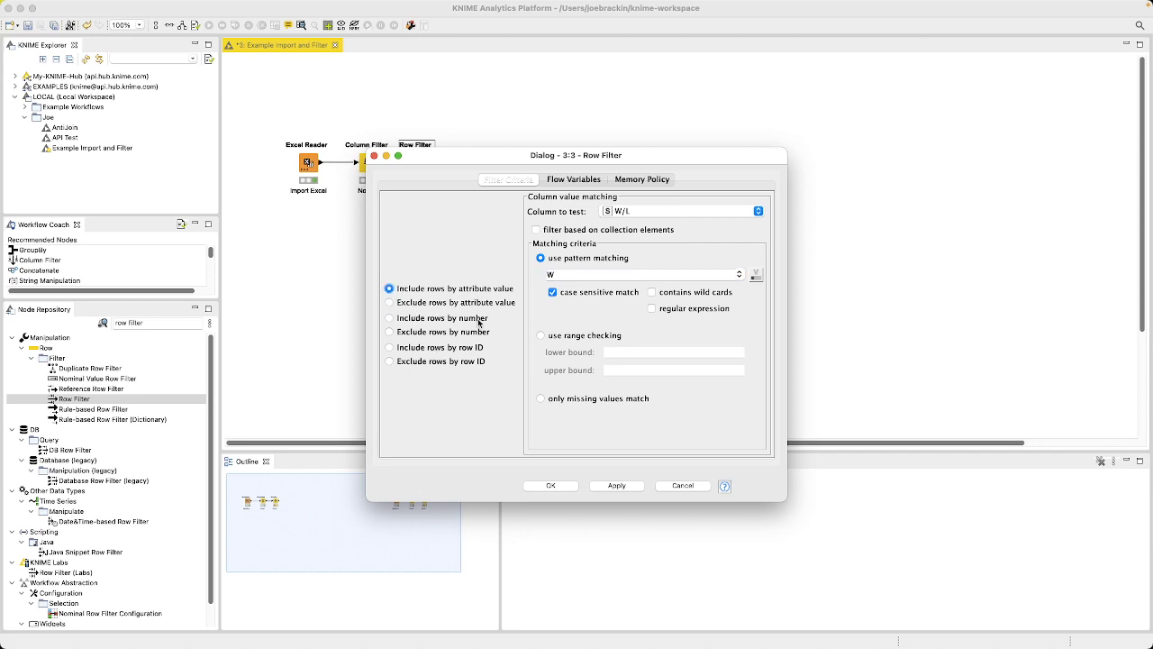
{"action": "left_click", "coordinate": [553, 293]}
{"action": "left_click", "coordinate": [549, 274]}
{"action": "type", "text": "W"}
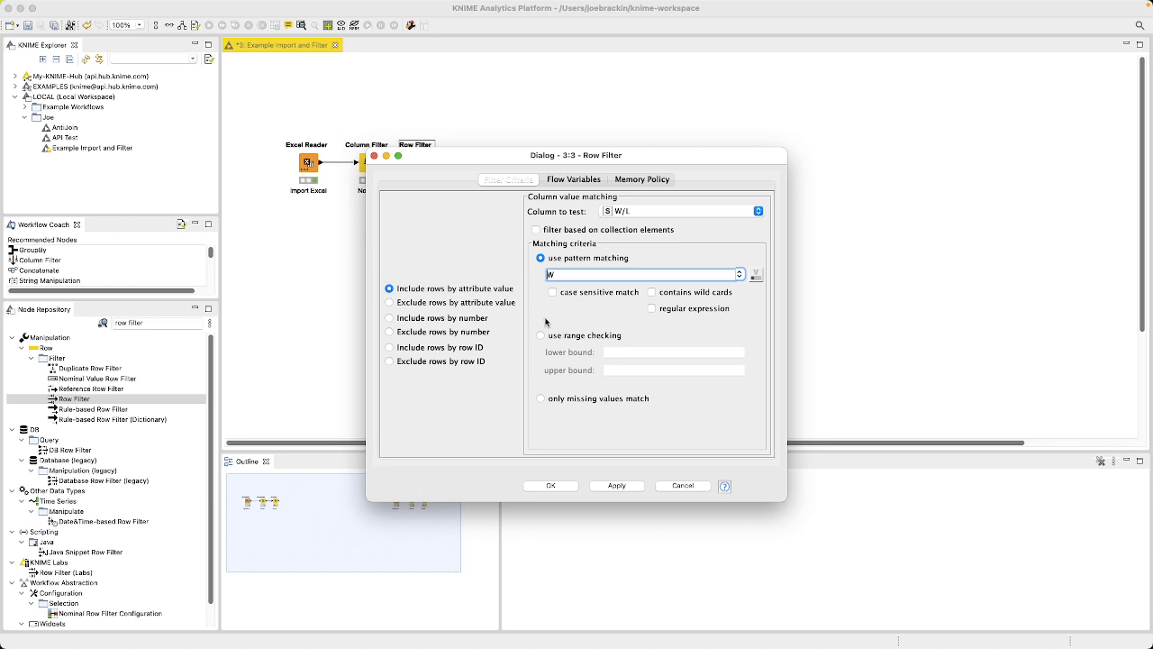
{"action": "left_click", "coordinate": [389, 319]}
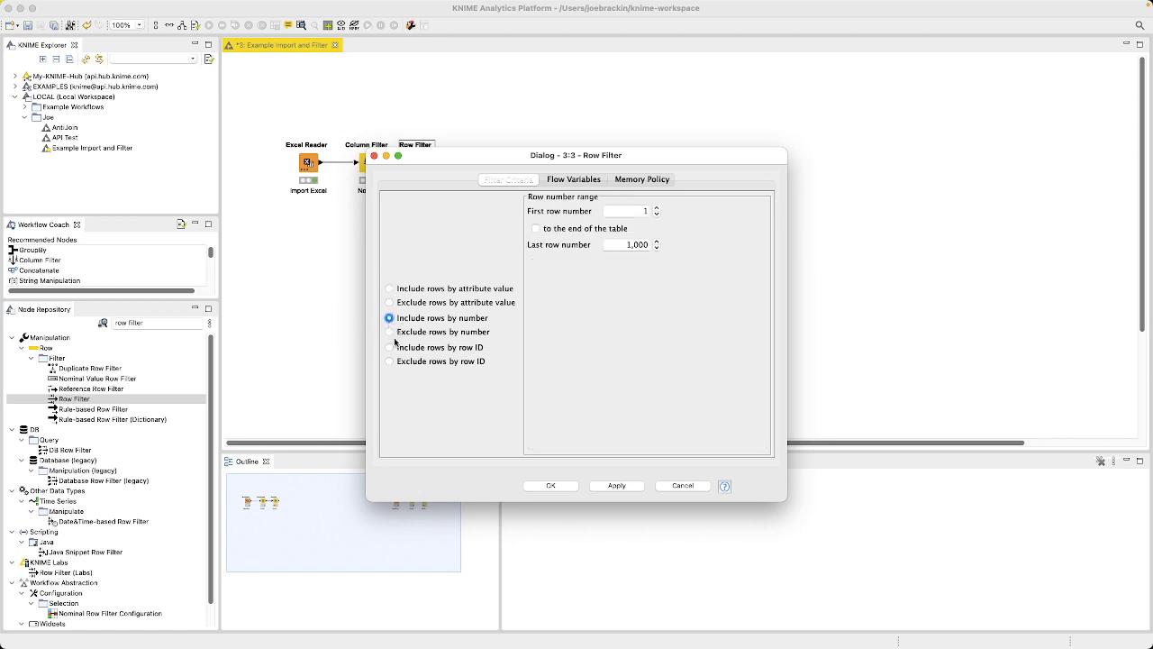
{"action": "left_click", "coordinate": [389, 347]}
{"action": "left_click", "coordinate": [390, 288]}
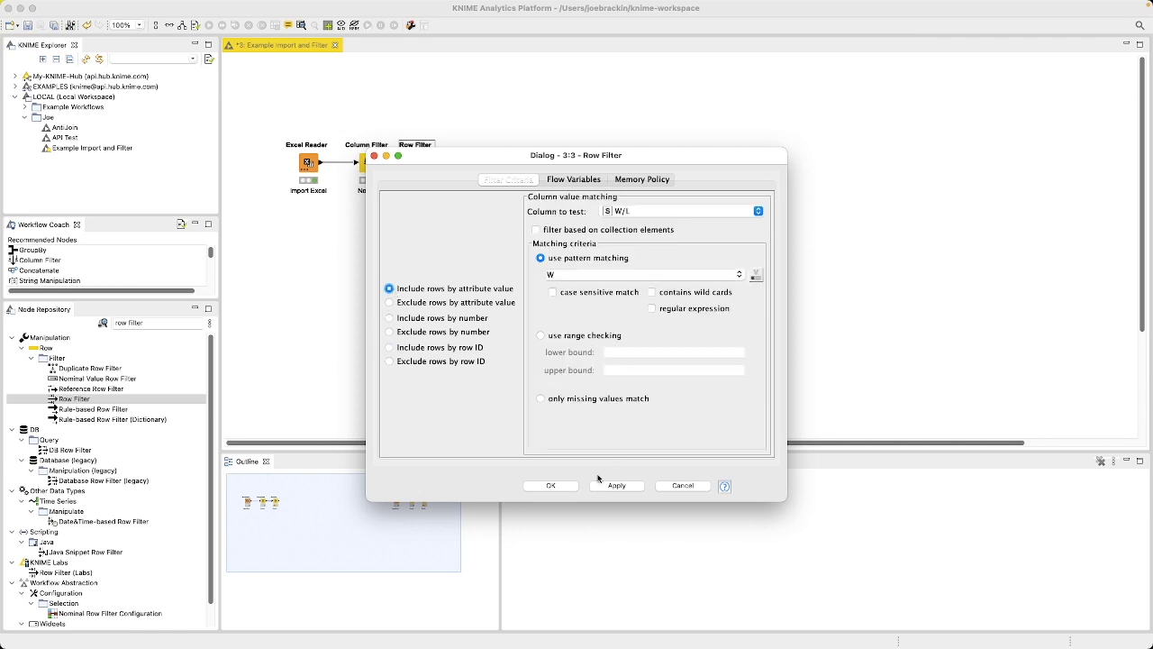
Step: Confirm the Row Filter configuration, execute the node, and examine the rows of its filtered table
{"action": "left_click", "coordinate": [551, 485]}
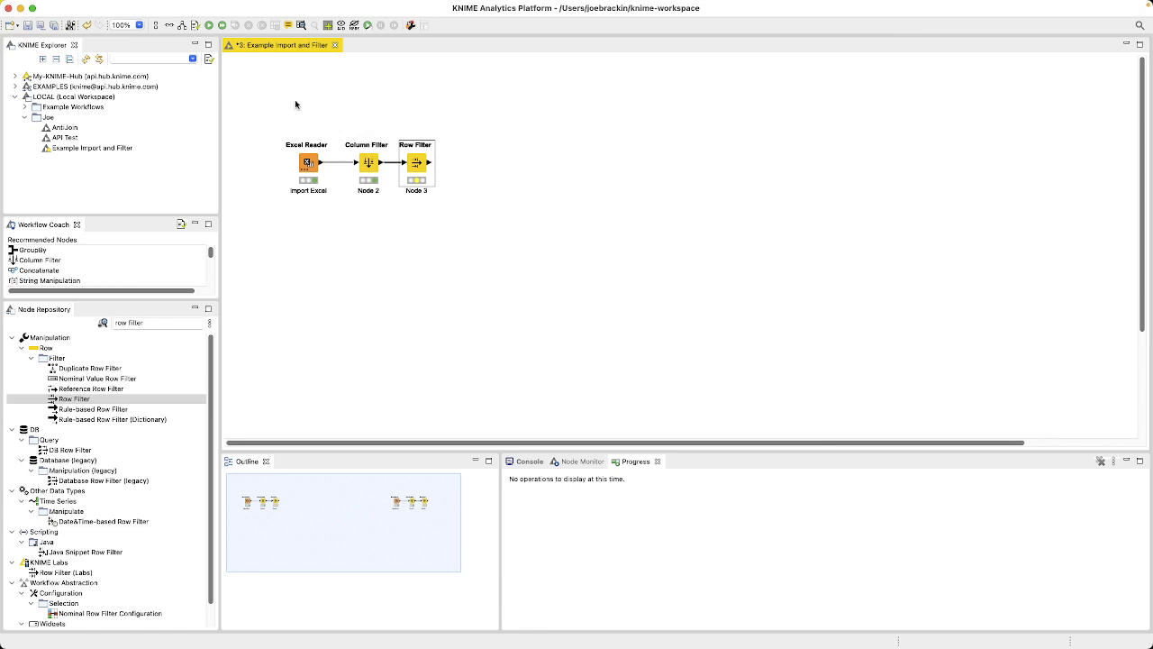
{"action": "right_click", "coordinate": [414, 162]}
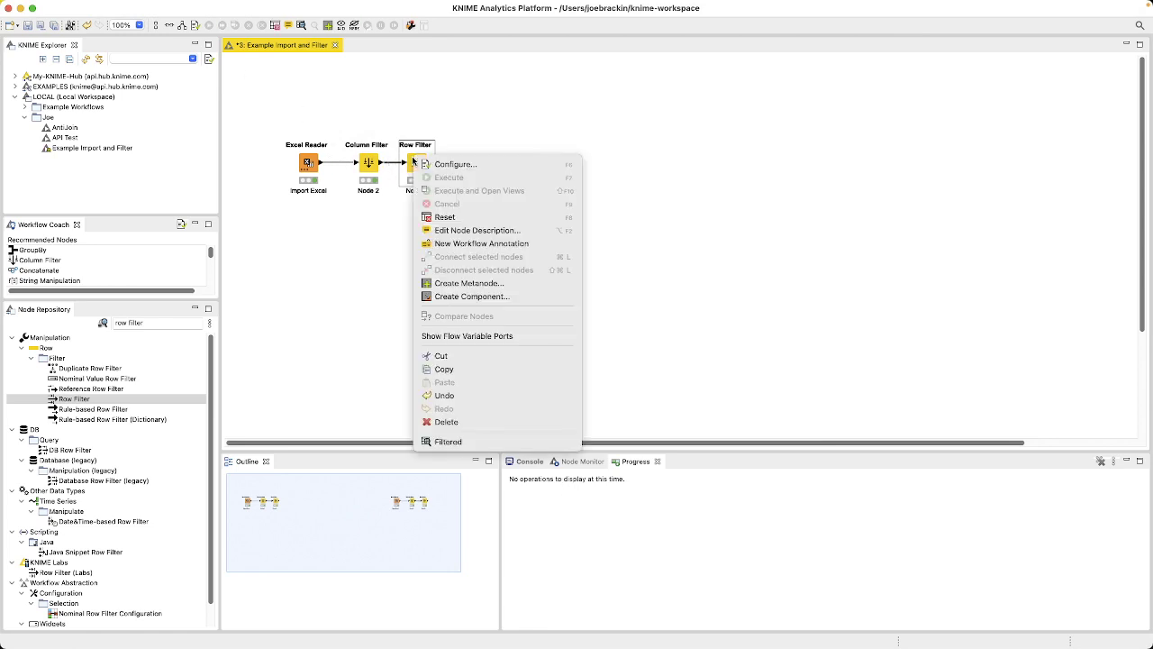
{"action": "left_click", "coordinate": [492, 443]}
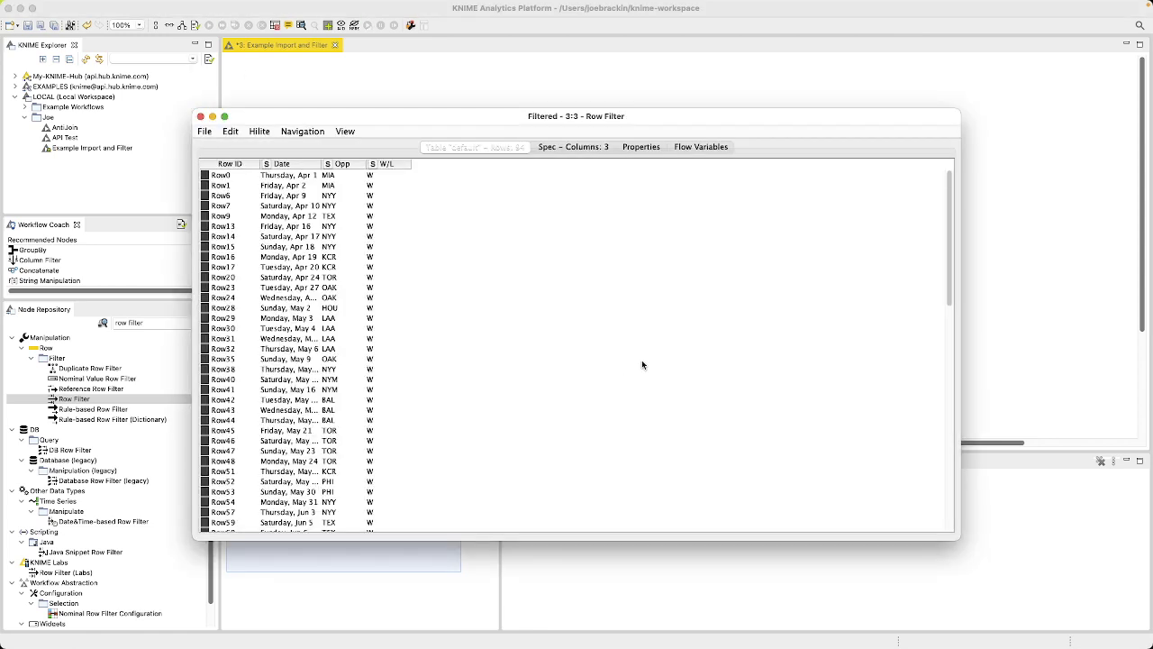
{"action": "scroll", "coordinate": [641, 360], "scroll_direction": "down", "scroll_amount": 10}
{"action": "scroll", "coordinate": [368, 262], "scroll_direction": "up", "scroll_amount": 12}
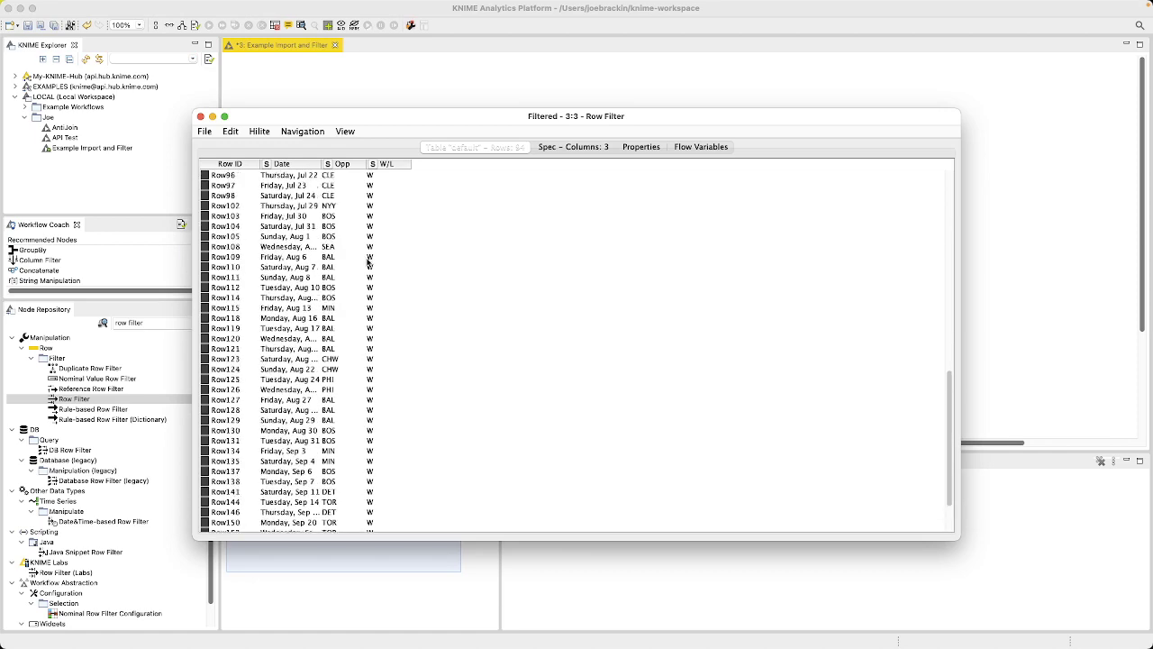
{"action": "scroll", "coordinate": [368, 262], "scroll_direction": "up", "scroll_amount": 1}
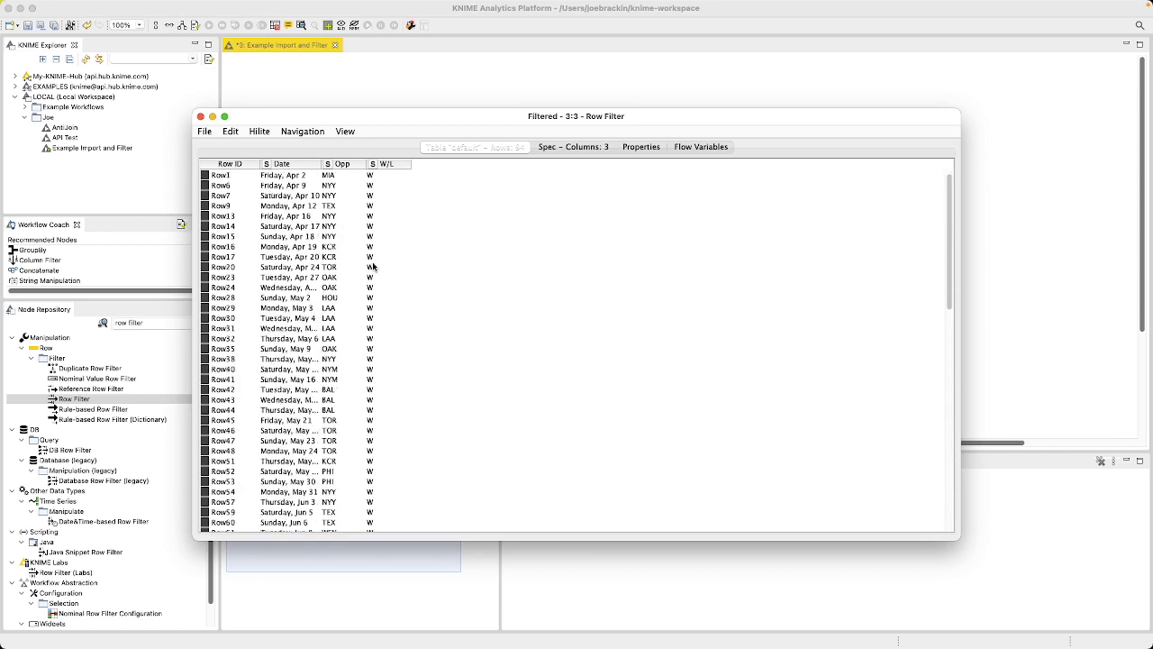
{"action": "left_click", "coordinate": [201, 116]}
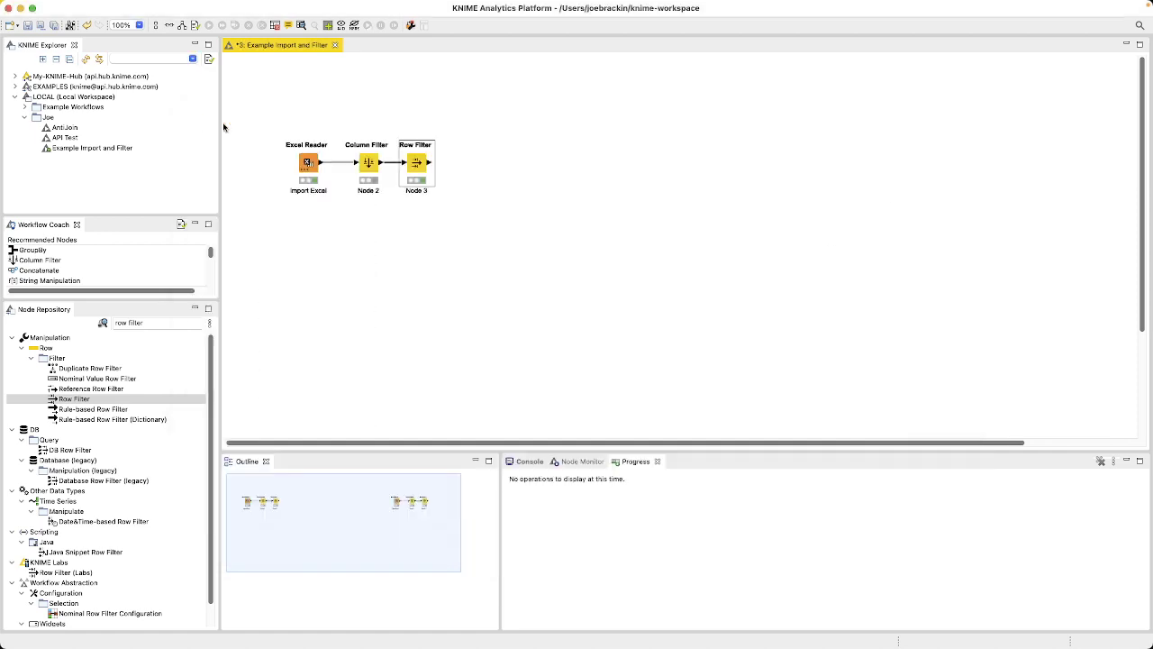
Step: Search the node repository for "writer" and add an Excel Writer node connected to the Row Filter's output
{"action": "left_click", "coordinate": [418, 279]}
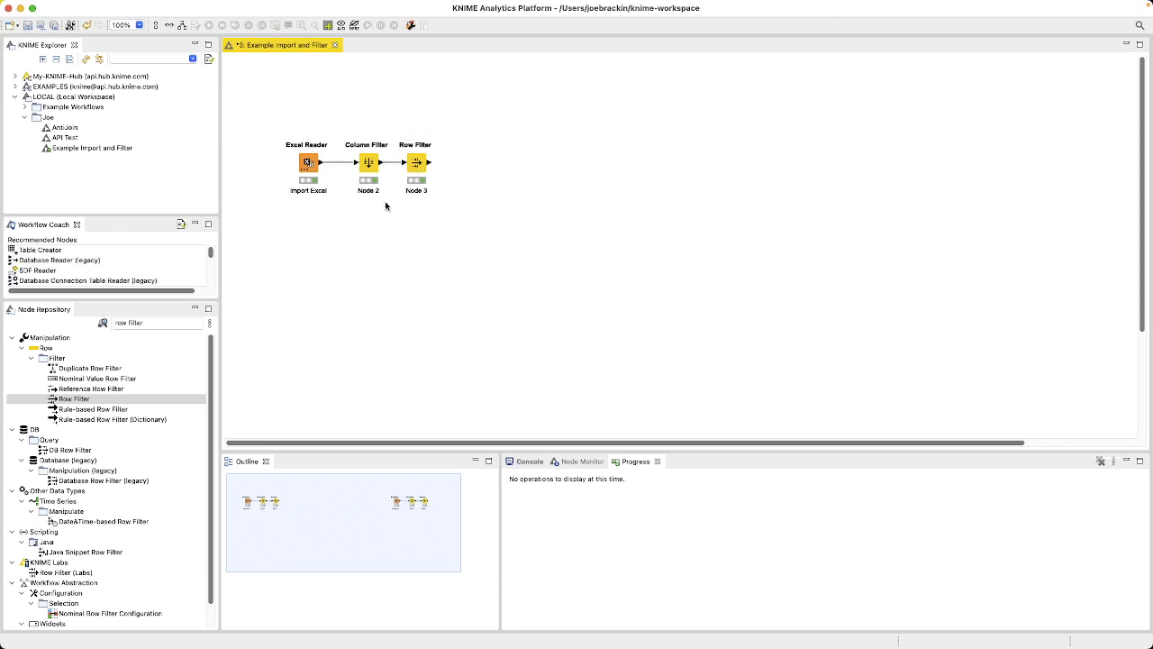
{"action": "left_click", "coordinate": [158, 323]}
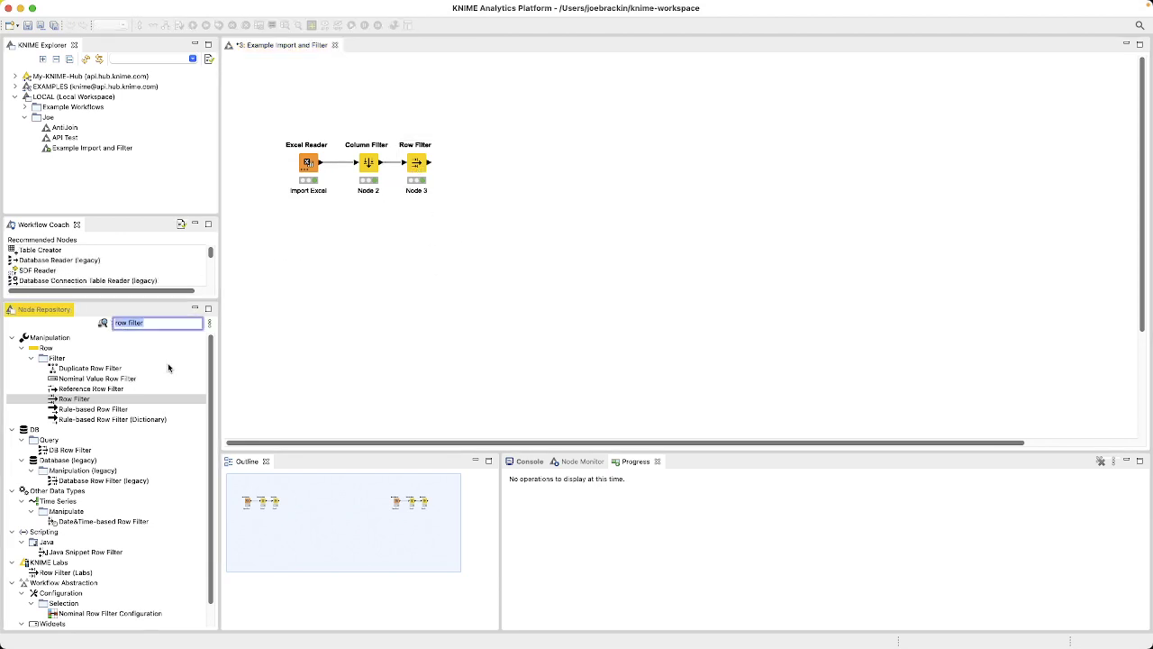
{"action": "type", "text": "wr"}
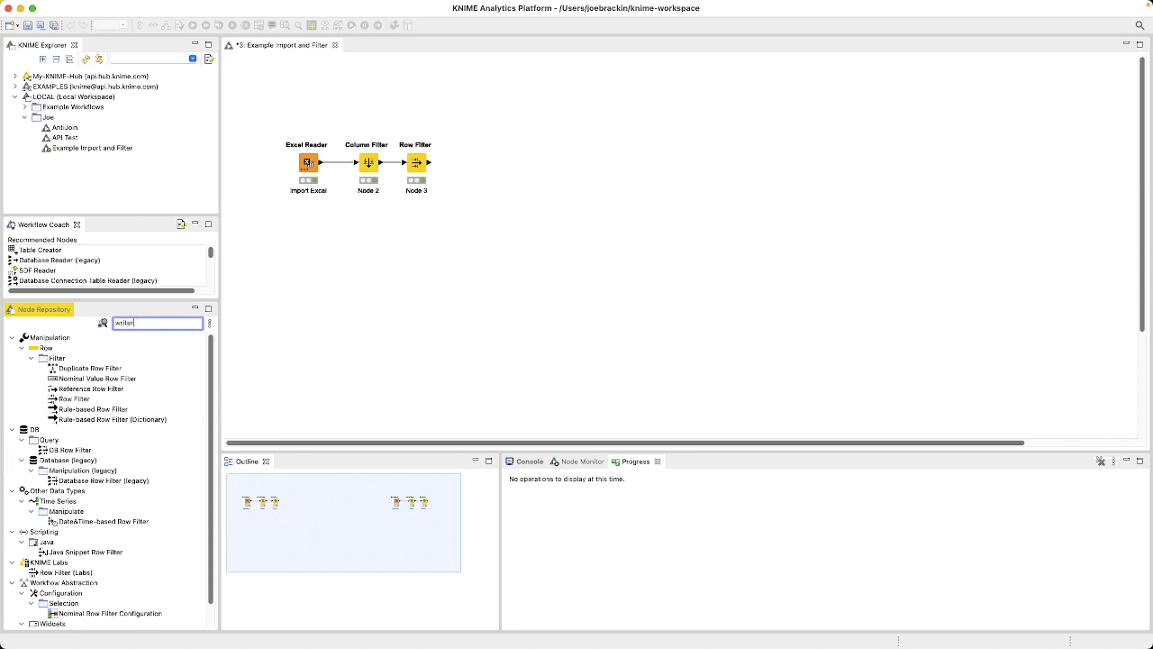
{"action": "left_click", "coordinate": [55, 400]}
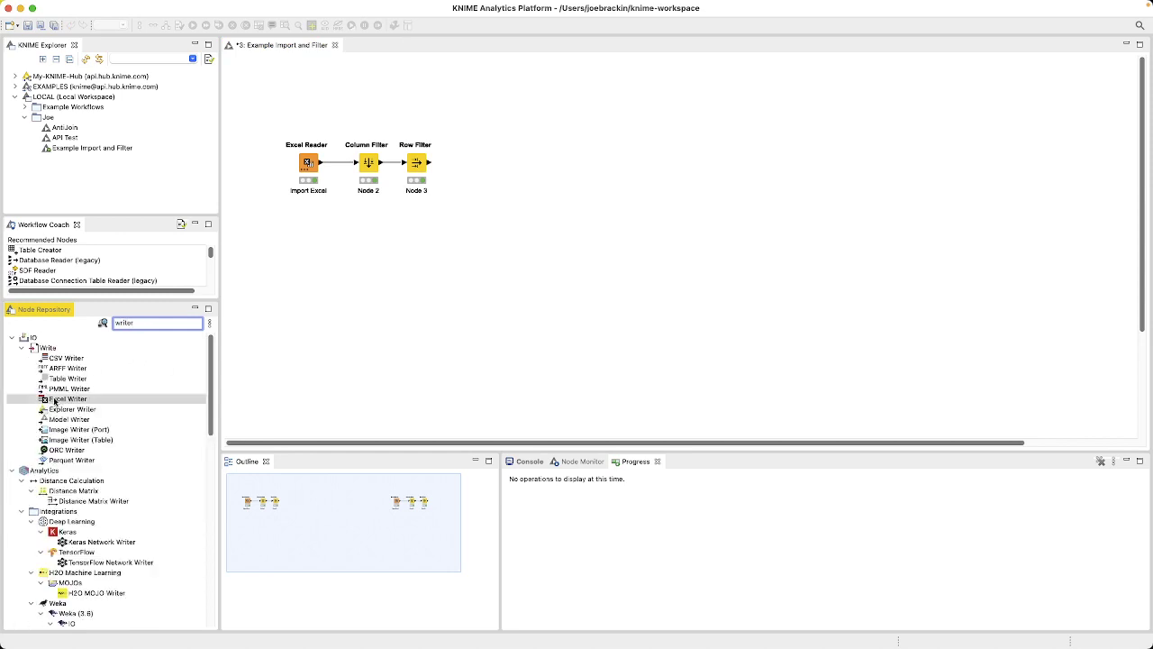
{"action": "left_click_drag", "start_coordinate": [55, 400], "coordinate": [487, 164]}
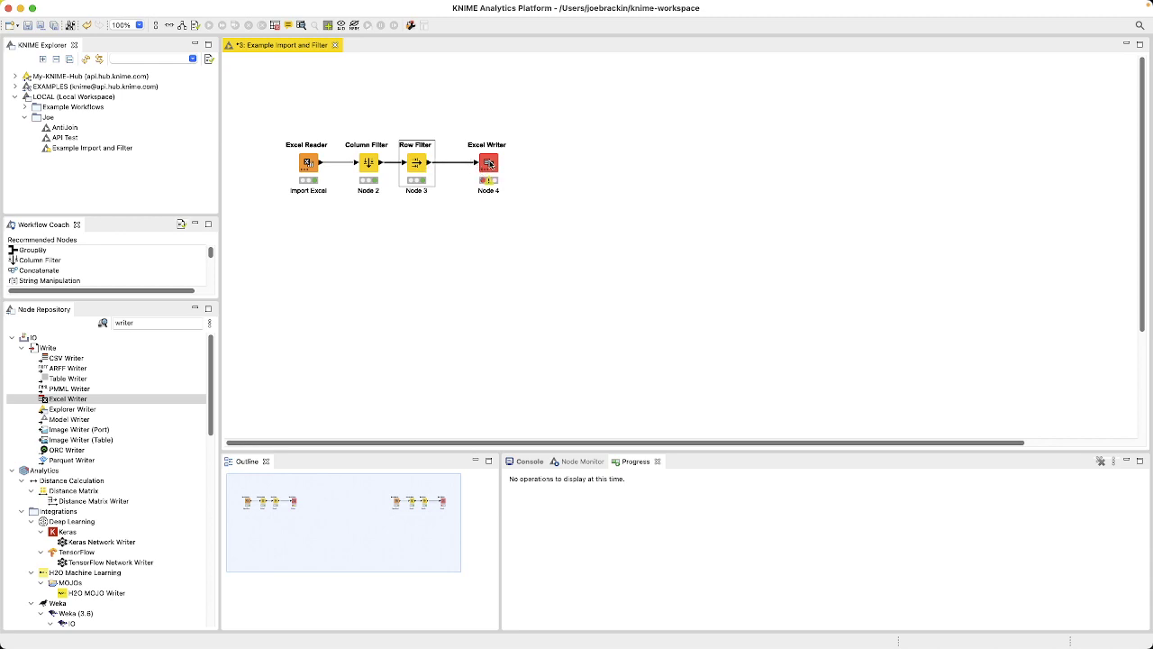
Step: Move the Excel Writer node closer to the Row Filter, open its configuration and browse for an output file with the .xlsx format
{"action": "left_click", "coordinate": [487, 163]}
{"action": "double_click", "coordinate": [472, 165]}
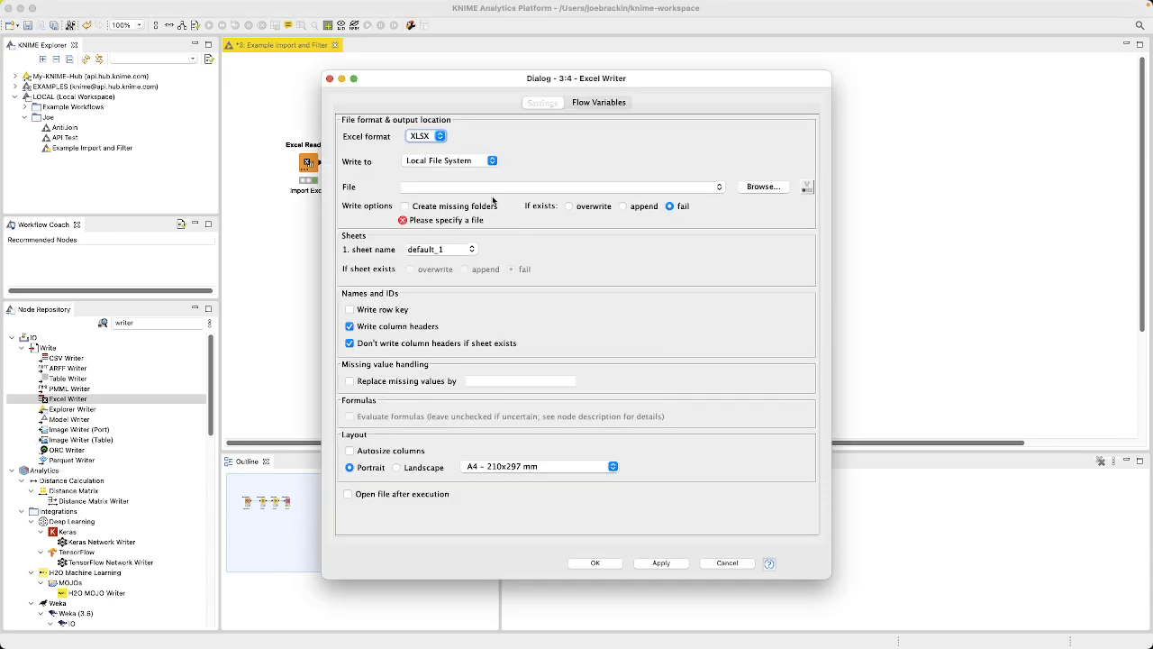
{"action": "left_click", "coordinate": [763, 187]}
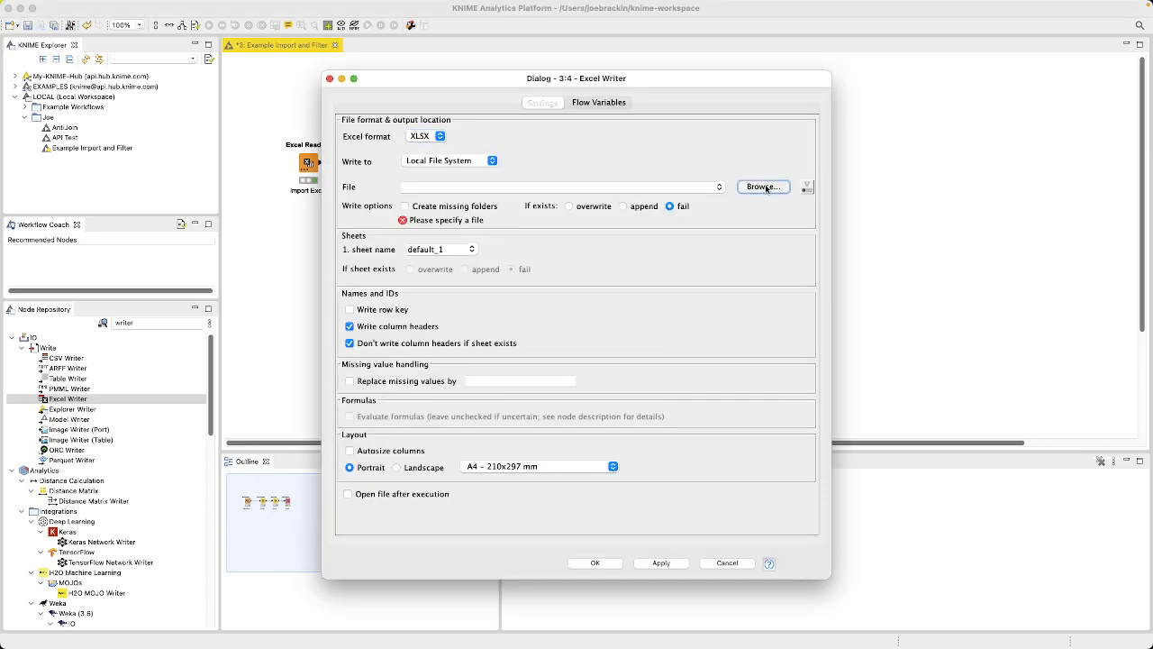
{"action": "double_click", "coordinate": [479, 165]}
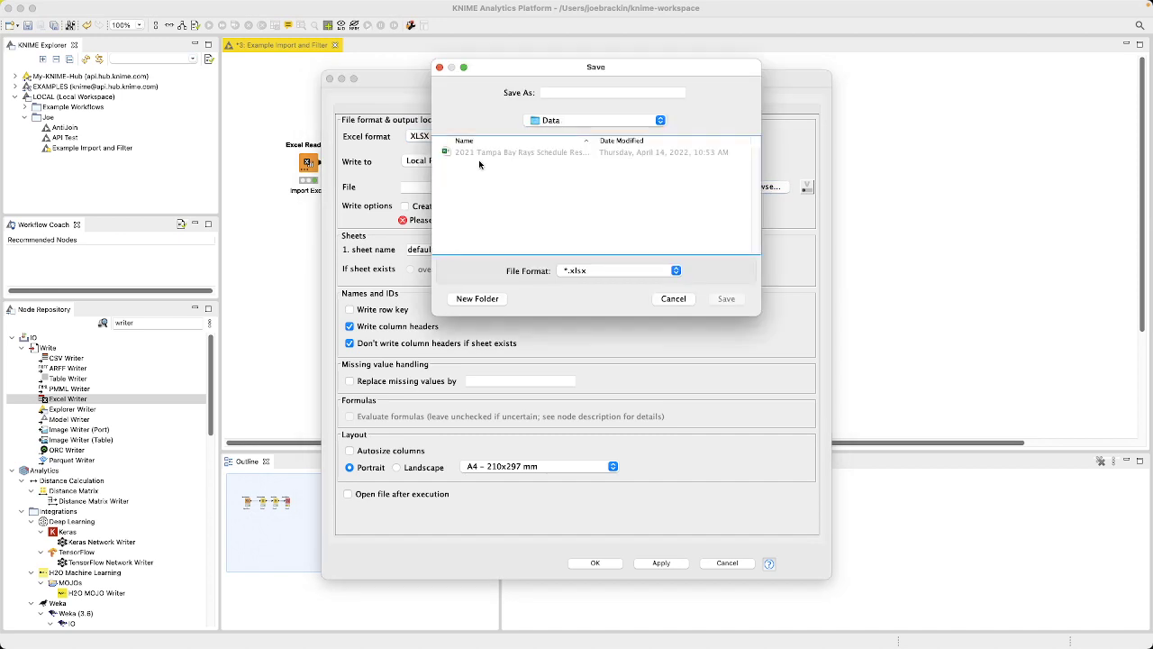
{"action": "left_click", "coordinate": [613, 270]}
{"action": "left_click", "coordinate": [574, 272]}
{"action": "left_click", "coordinate": [565, 275]}
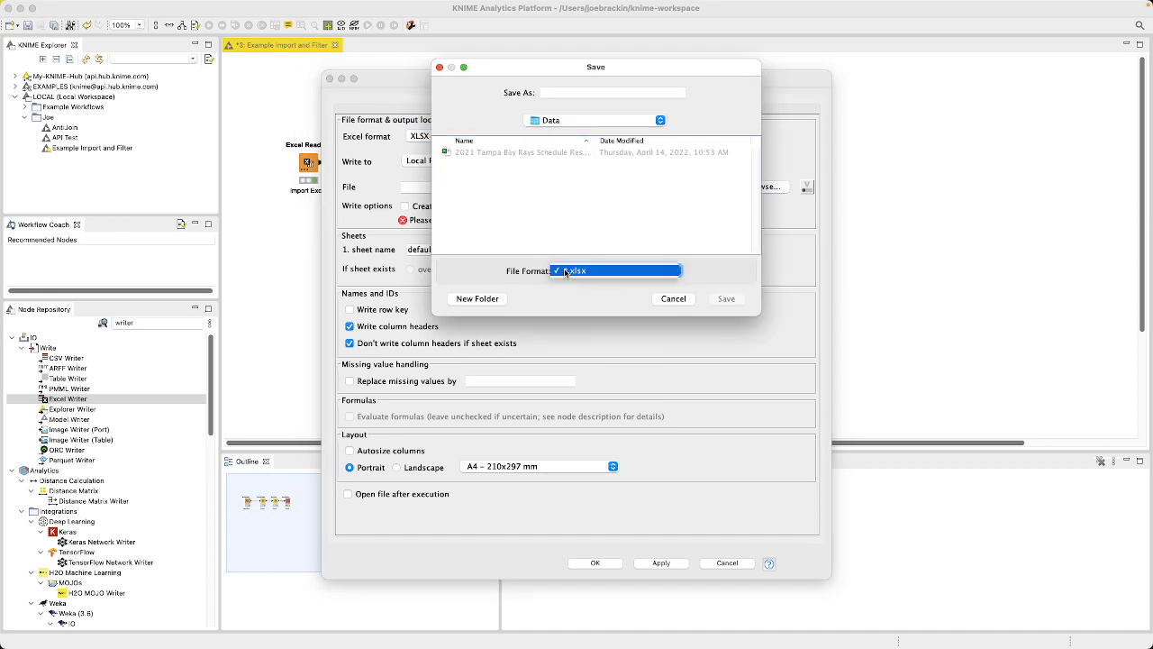
{"action": "left_click", "coordinate": [568, 273]}
{"action": "left_click", "coordinate": [592, 272]}
{"action": "left_click", "coordinate": [592, 272]}
Step: Name the output file "2021 Tampe Bay Rays Wins", save it in the Data folder and confirm the Excel Writer configuration
{"action": "left_click", "coordinate": [590, 91]}
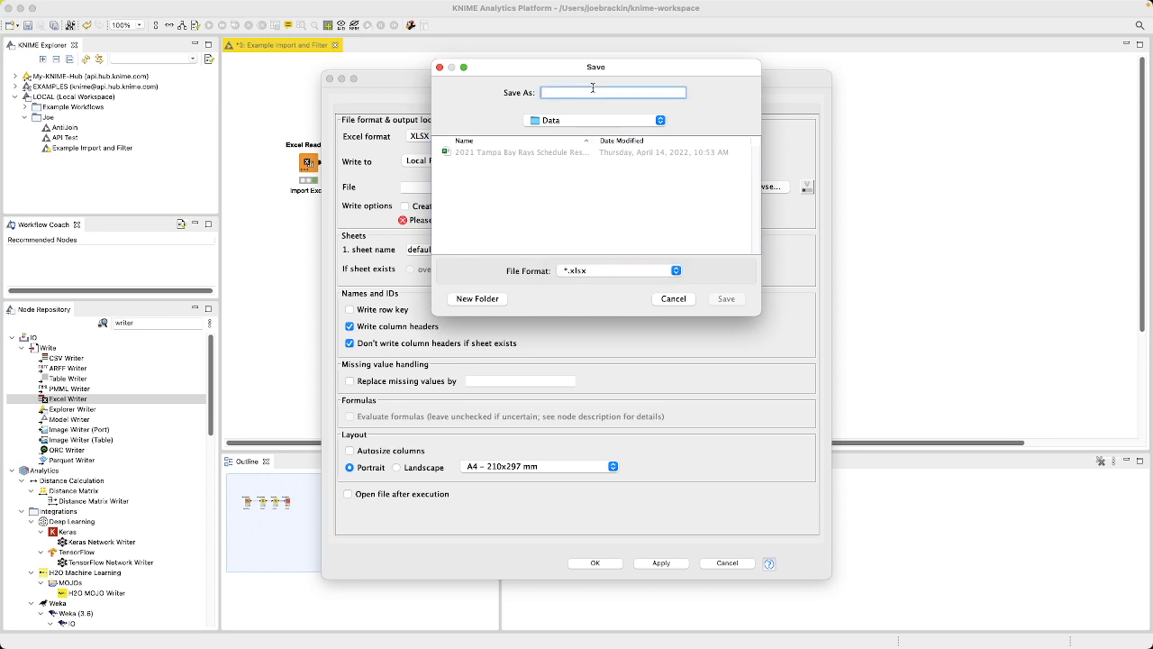
{"action": "type", "text": "T"}
{"action": "type", "text": "021 t"}
{"action": "type", "text": "ampe-Bay Ra"}
{"action": "type", "text": "ys Wins"}
{"action": "left_click", "coordinate": [737, 302]}
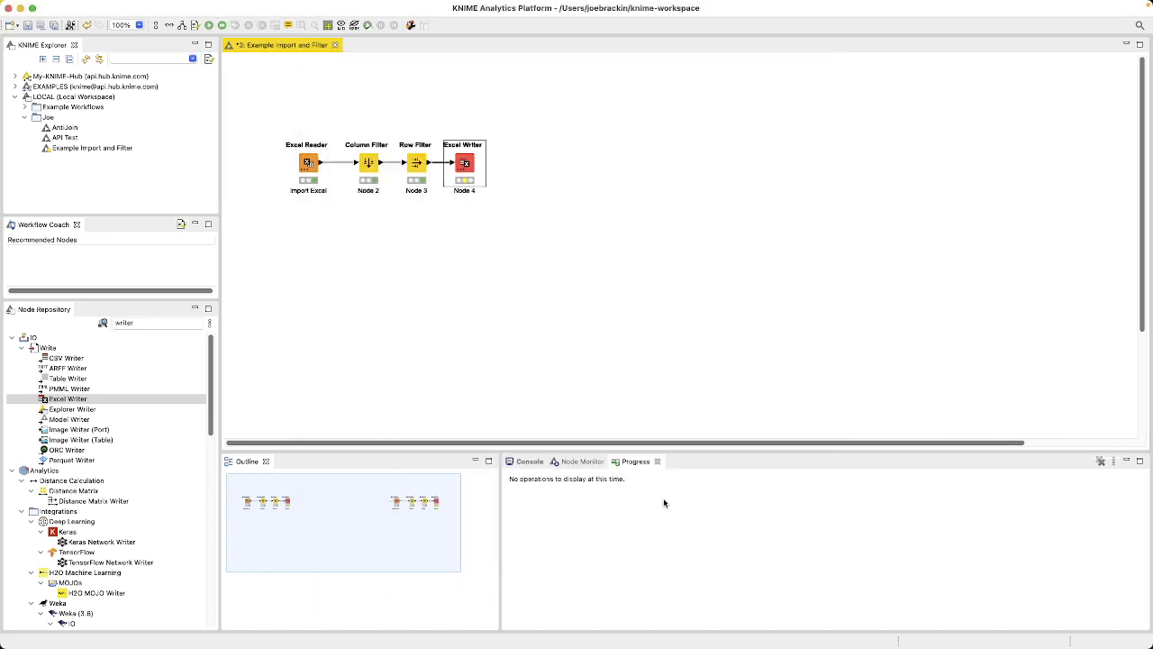
{"action": "left_click", "coordinate": [603, 561]}
Step: Execute the Excel Writer node and check which actions it offers
{"action": "left_click", "coordinate": [209, 25]}
{"action": "right_click", "coordinate": [461, 155]}
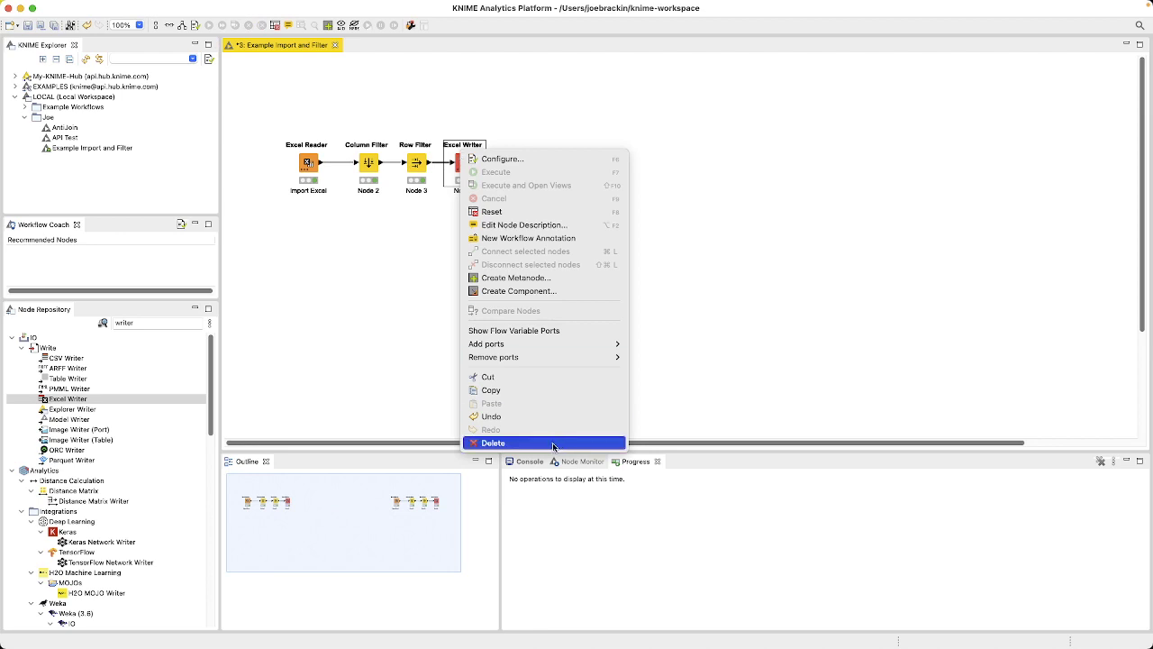
{"action": "left_click", "coordinate": [451, 164]}
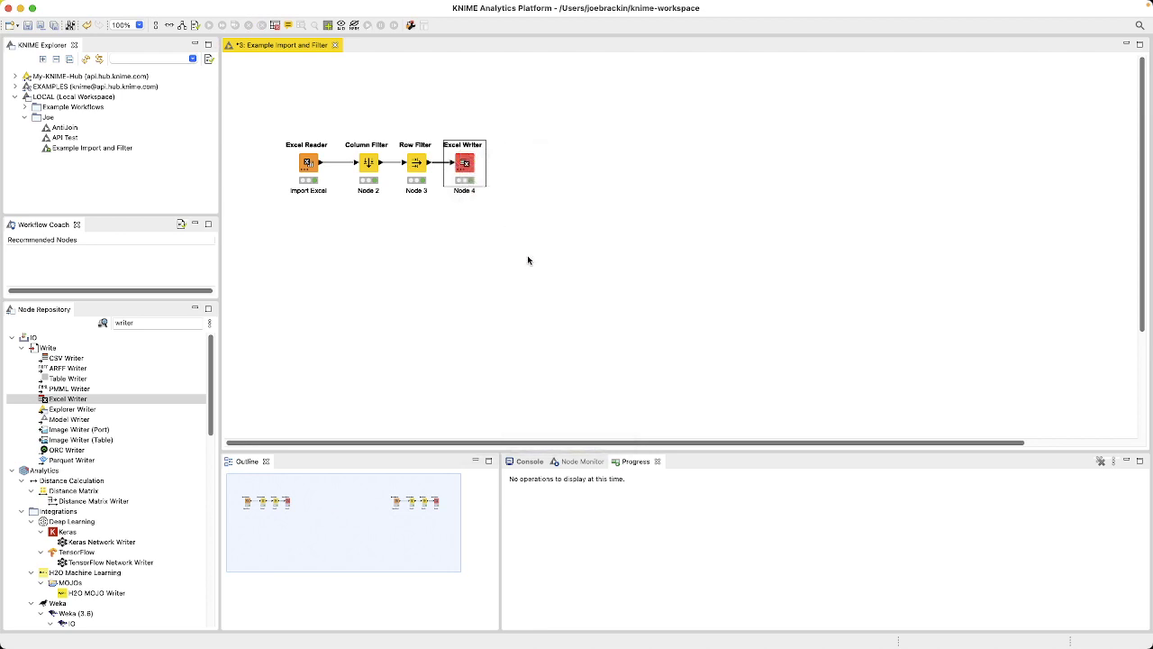
{"action": "left_click", "coordinate": [412, 249]}
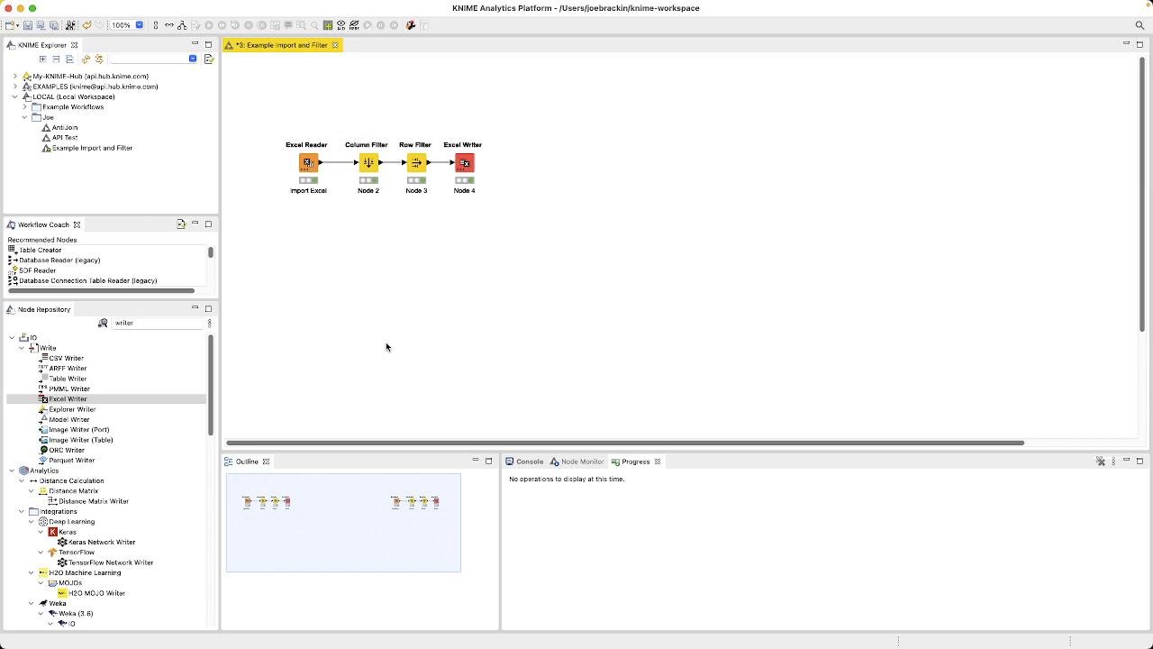
Step: Check the Data folder for the written Excel file by browsing from the Excel Reader's configuration, leaving its settings as they are
{"action": "right_click", "coordinate": [310, 162]}
{"action": "left_click", "coordinate": [353, 167]}
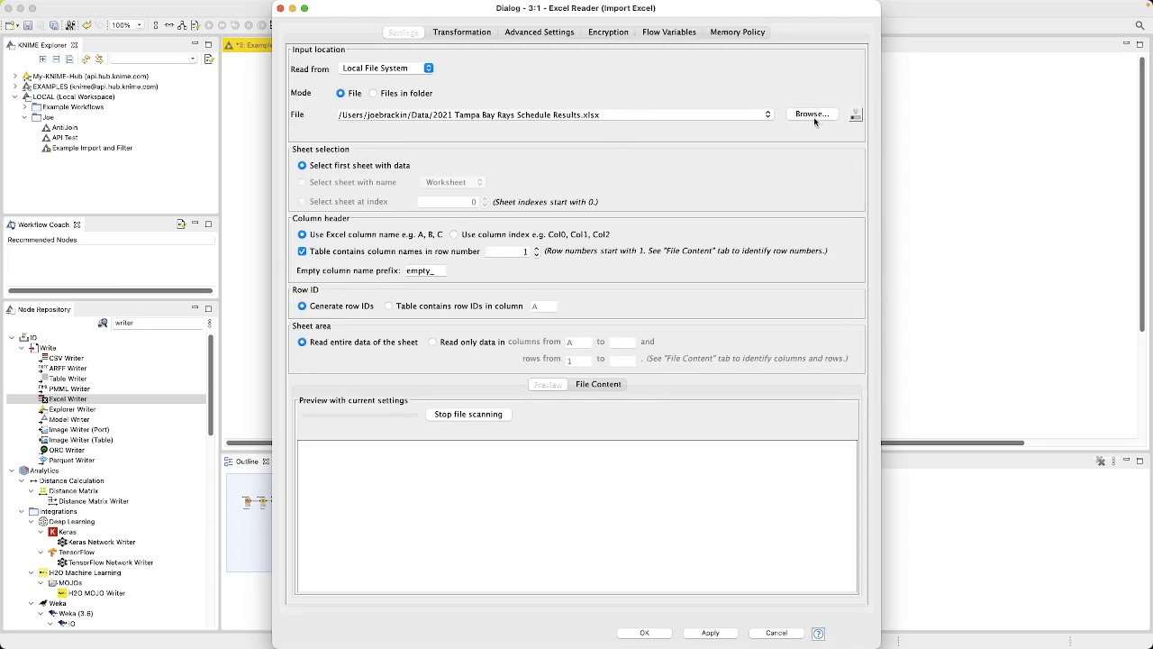
{"action": "left_click", "coordinate": [813, 115]}
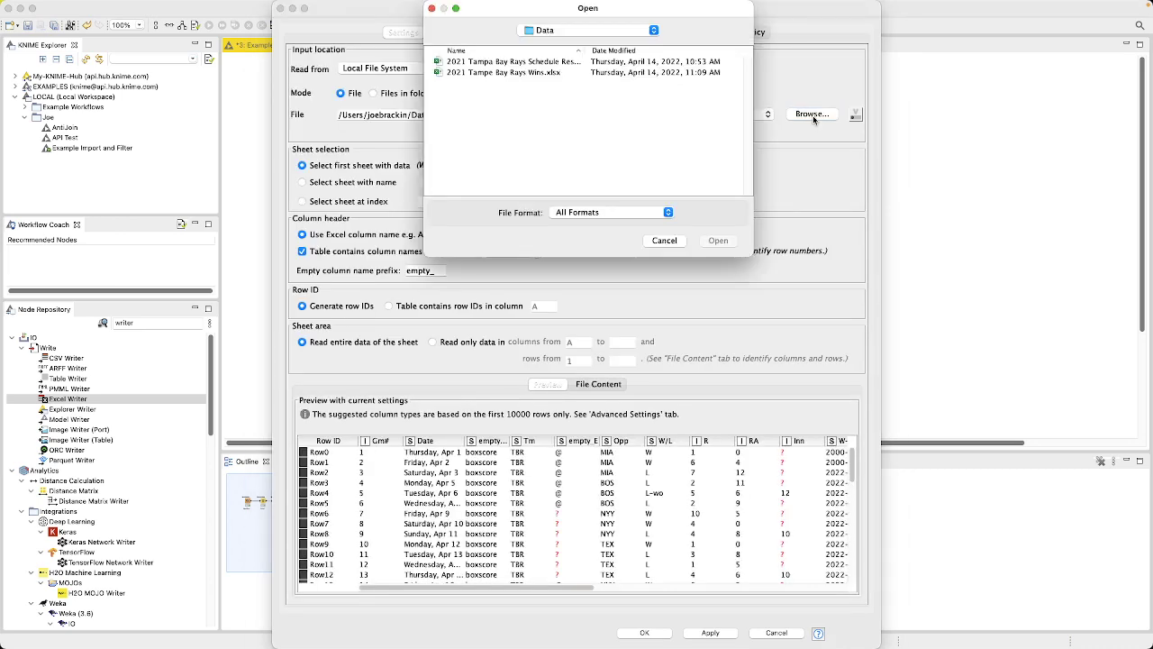
{"action": "left_click", "coordinate": [432, 8]}
{"action": "left_click", "coordinate": [280, 8]}
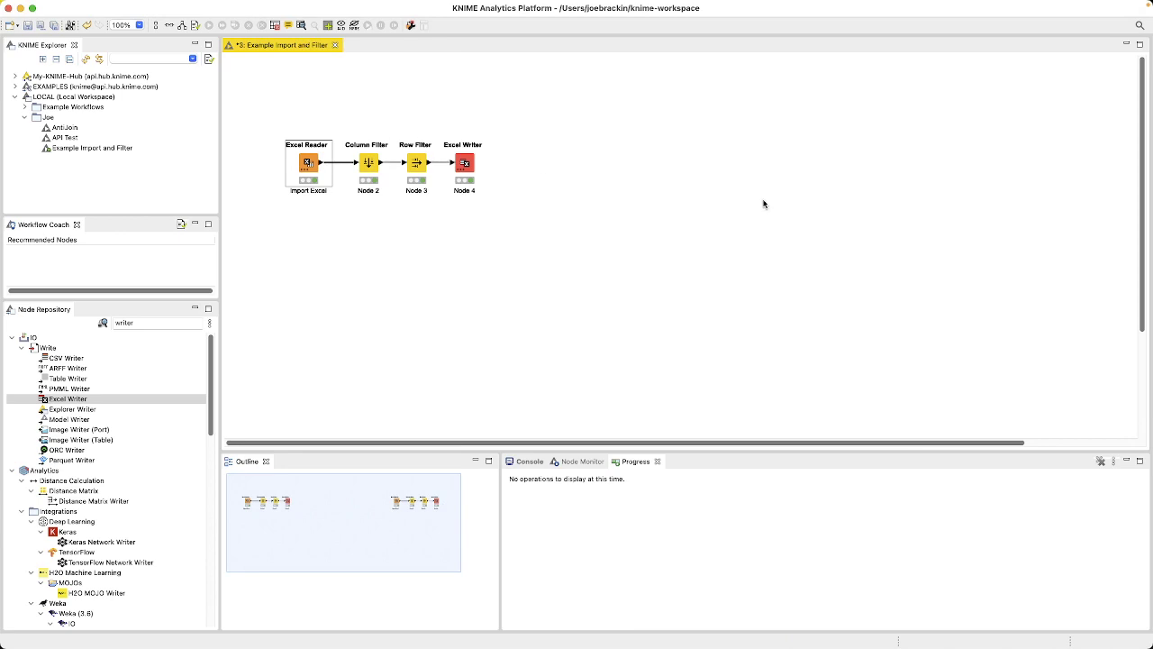